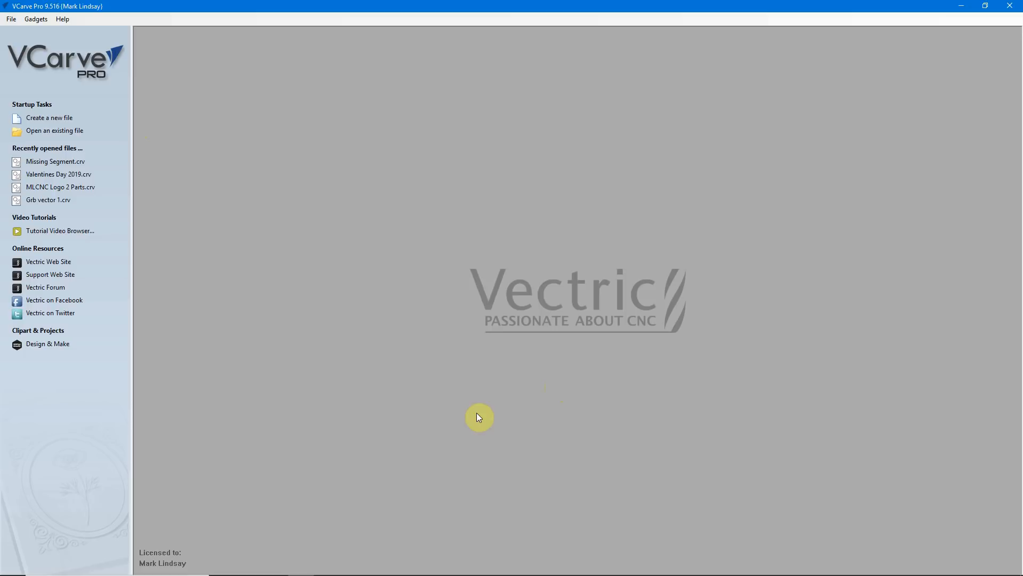
# Switch to Photos, examine the raster graphics, 3D model grid, voxels, pin art and dragon model images, and close the viewer
pyautogui.moveTo(333, 573)
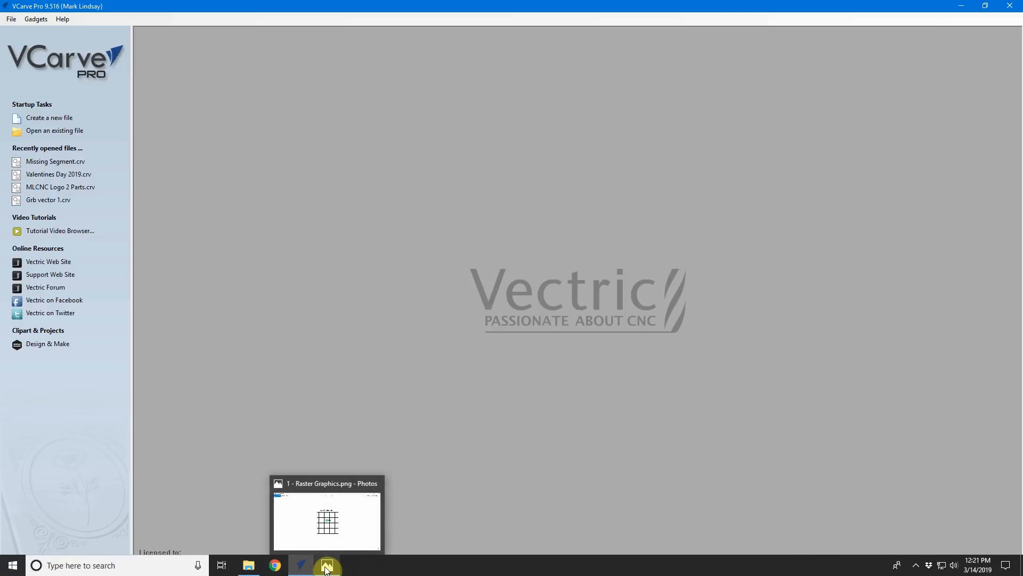
pyautogui.click(327, 568)
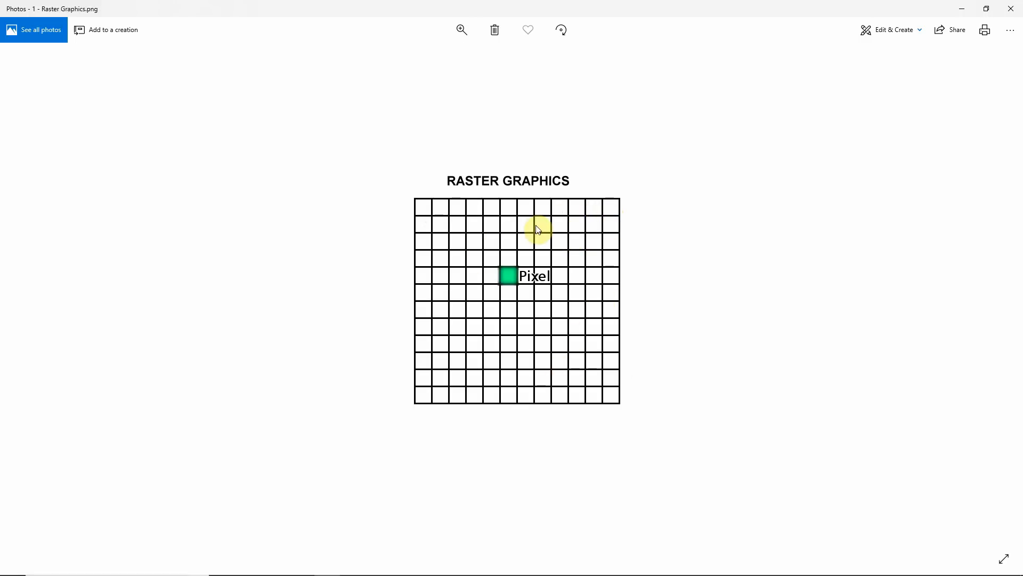
pyautogui.moveTo(1008, 303)
pyautogui.click(1000, 302)
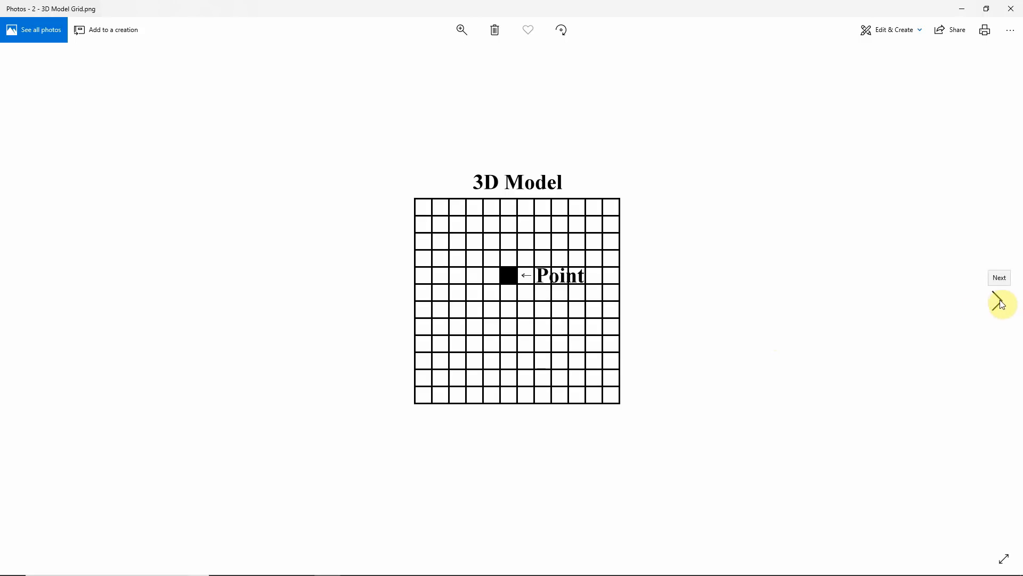
pyautogui.click(1001, 304)
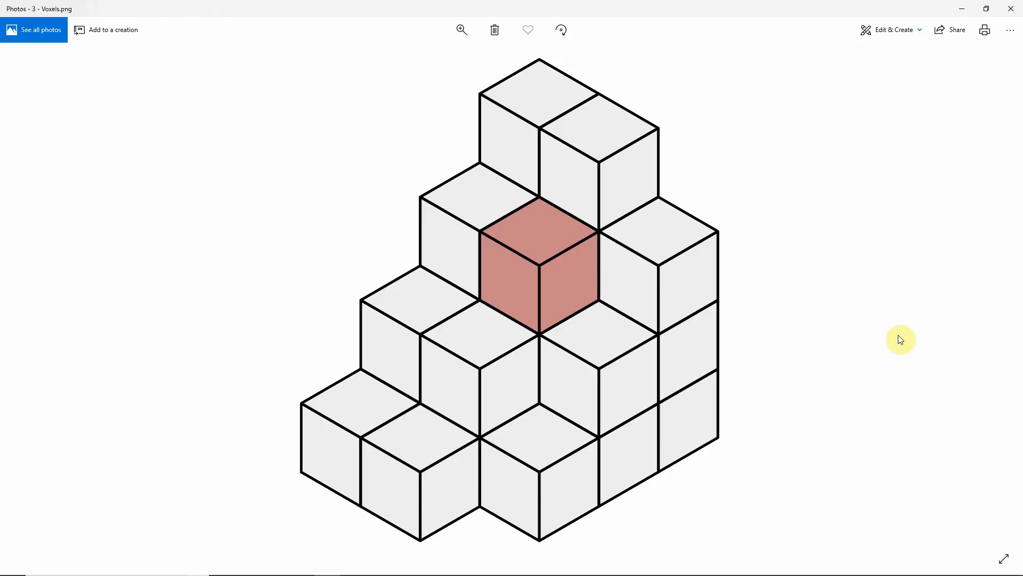
pyautogui.moveTo(994, 287)
pyautogui.click(998, 304)
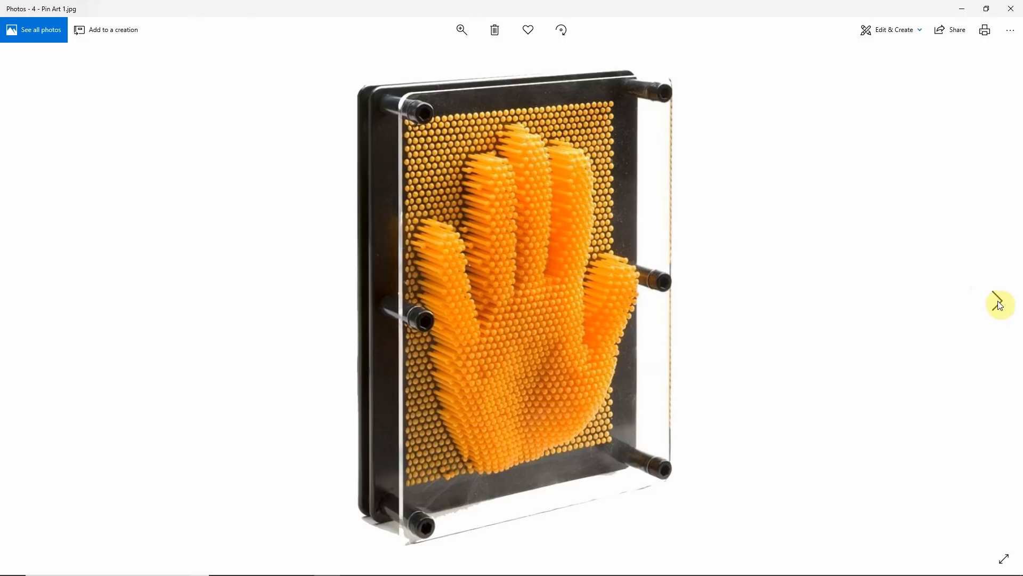
pyautogui.click(998, 304)
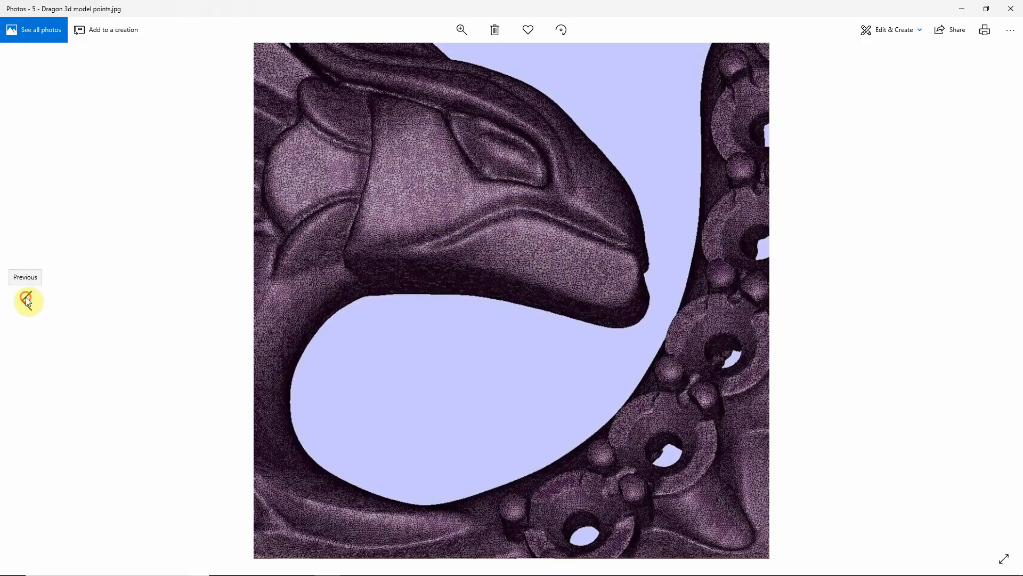
pyautogui.click(25, 299)
pyautogui.click(25, 299)
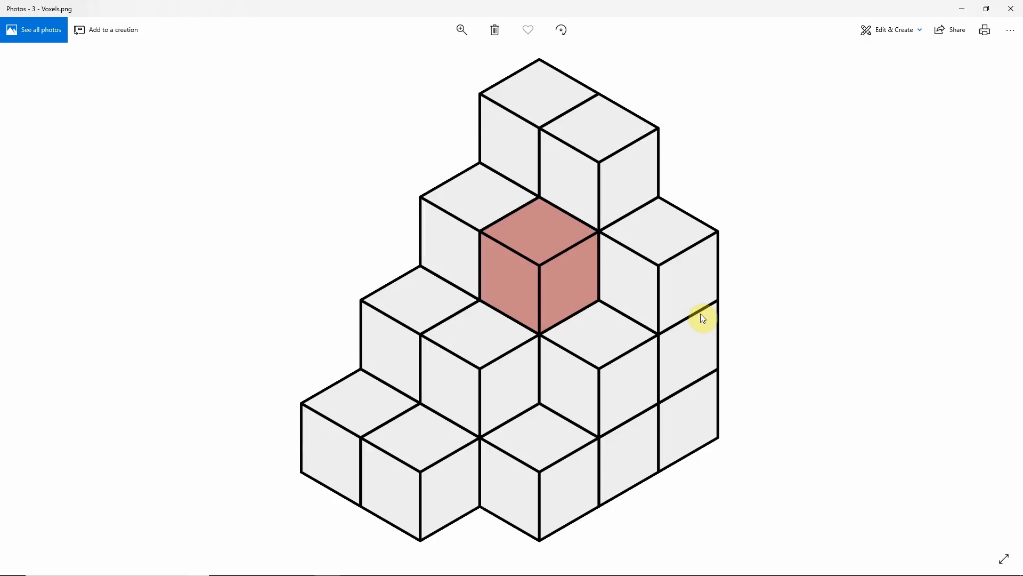
pyautogui.click(1011, 8)
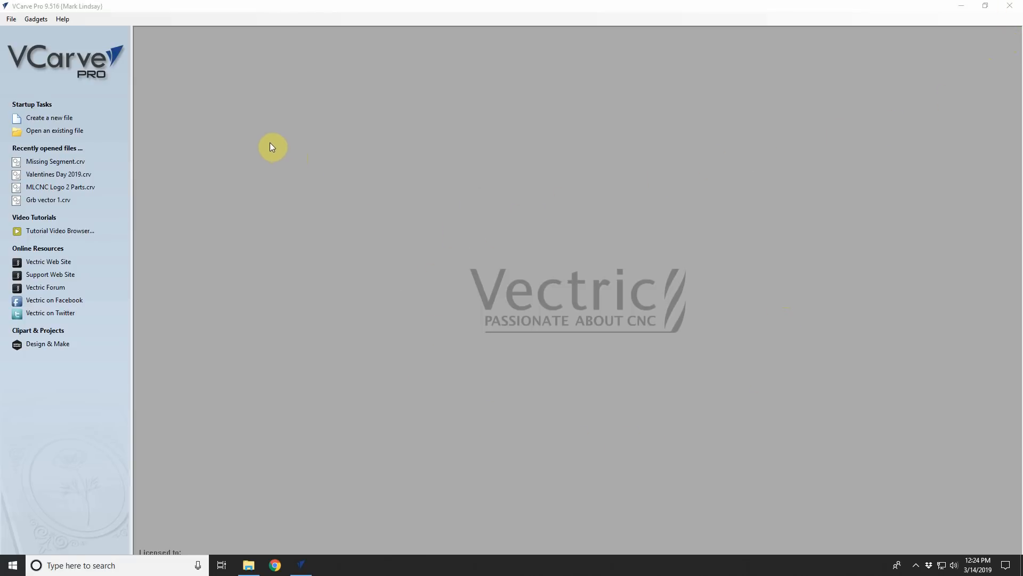
pyautogui.click(53, 118)
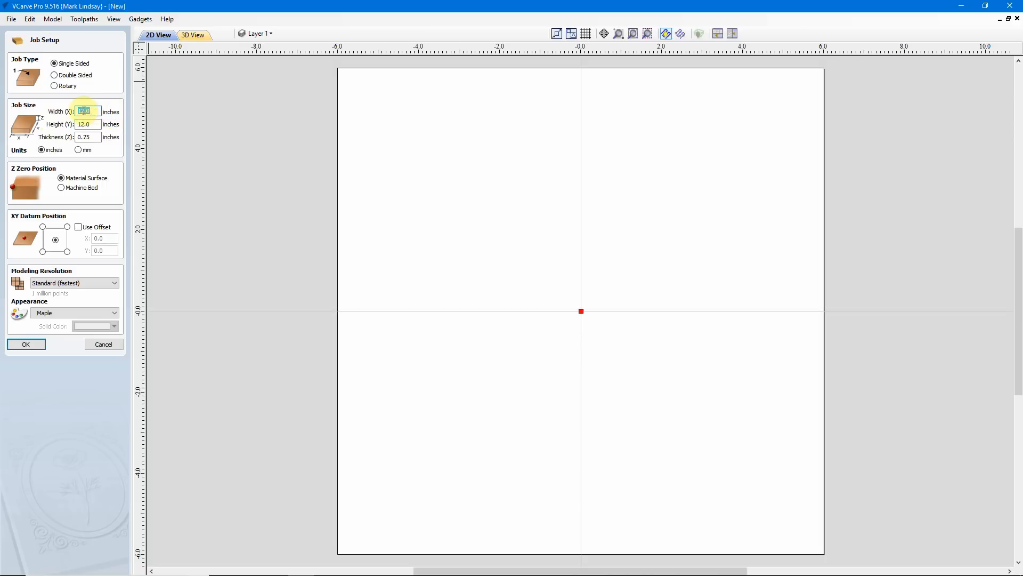
pyautogui.click(96, 124)
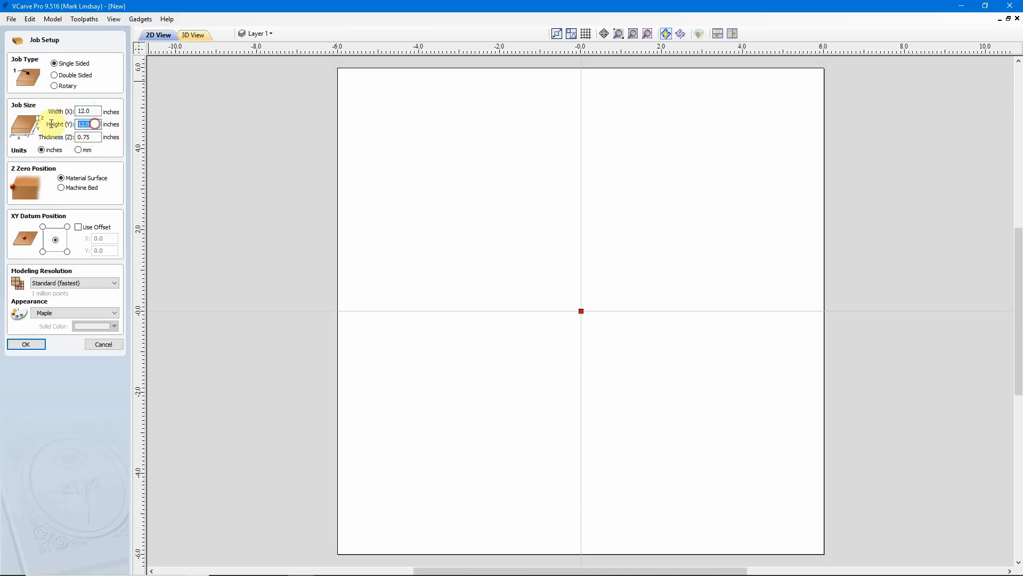
pyautogui.click(96, 137)
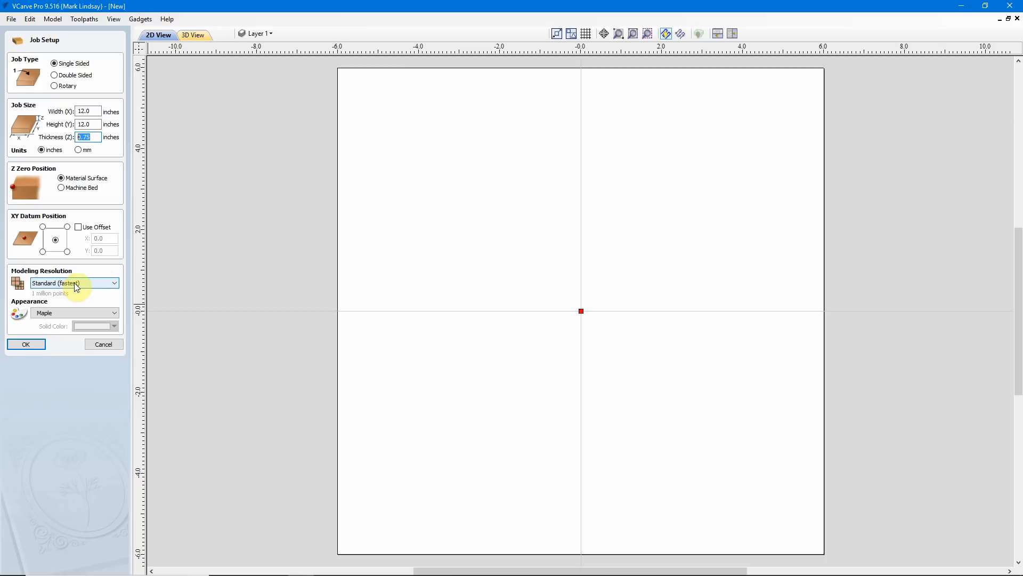
pyautogui.click(115, 285)
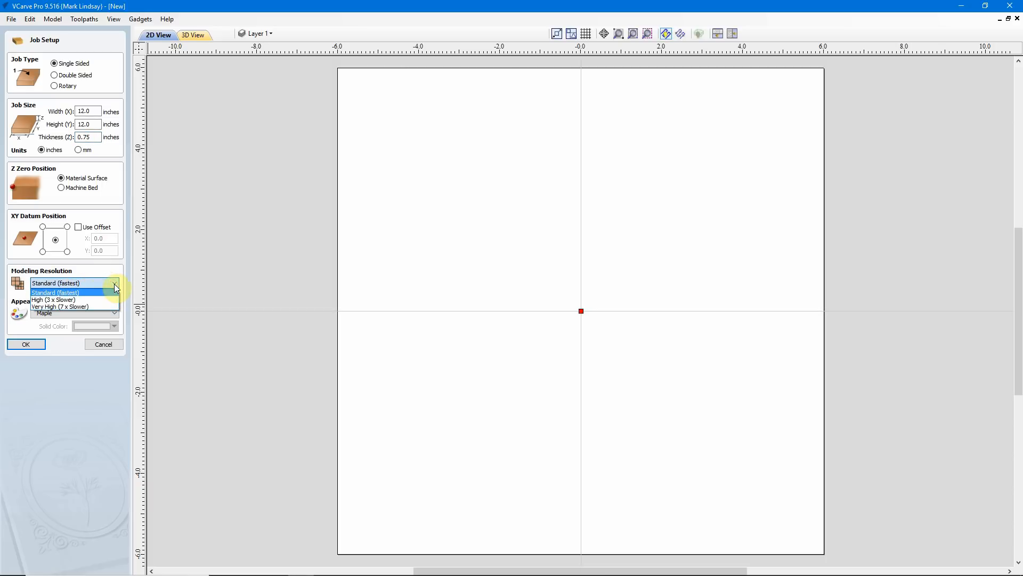
pyautogui.click(82, 300)
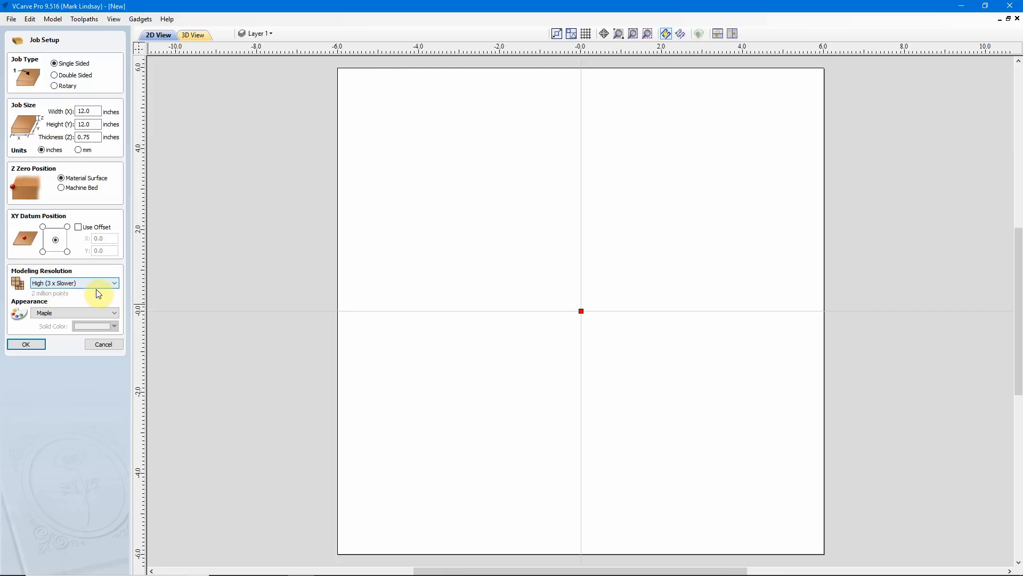
pyautogui.click(108, 283)
pyautogui.click(82, 292)
pyautogui.click(112, 283)
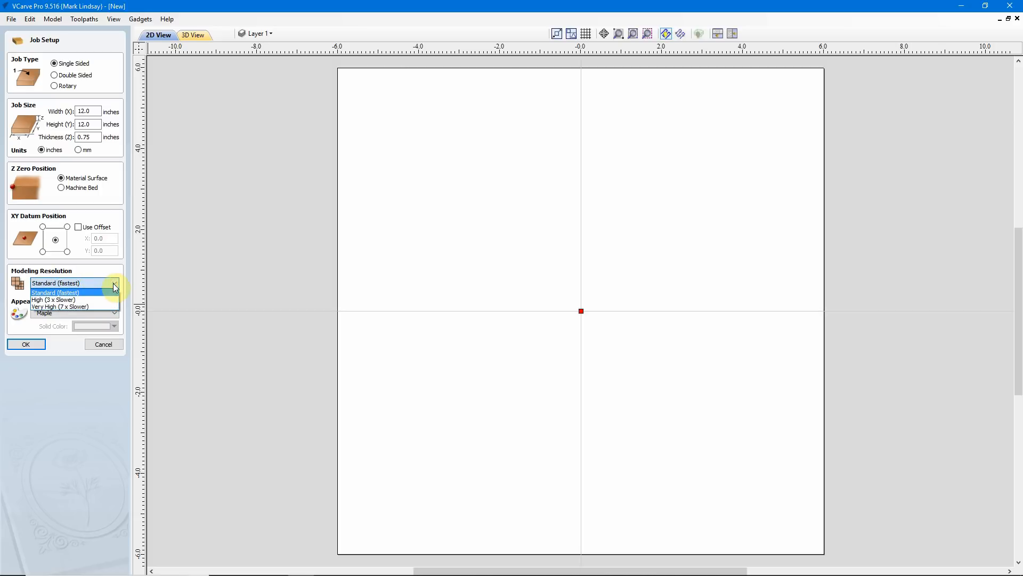
pyautogui.click(85, 307)
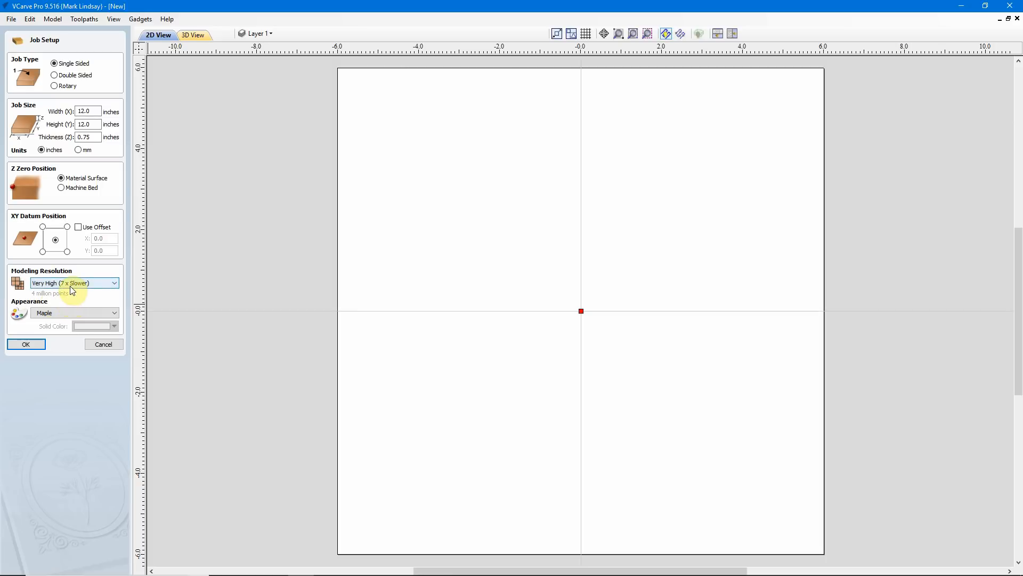
pyautogui.click(113, 284)
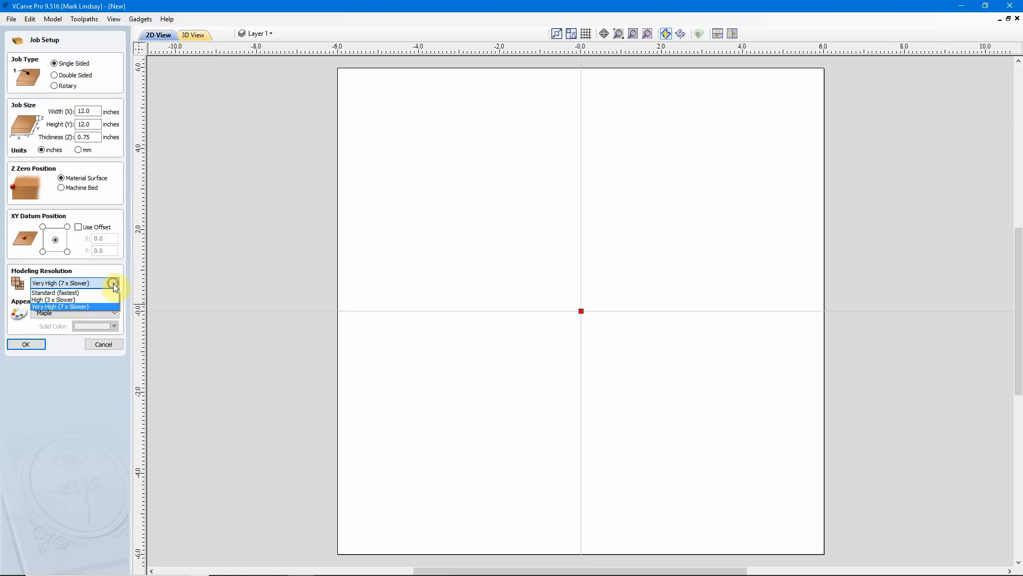
pyautogui.click(88, 294)
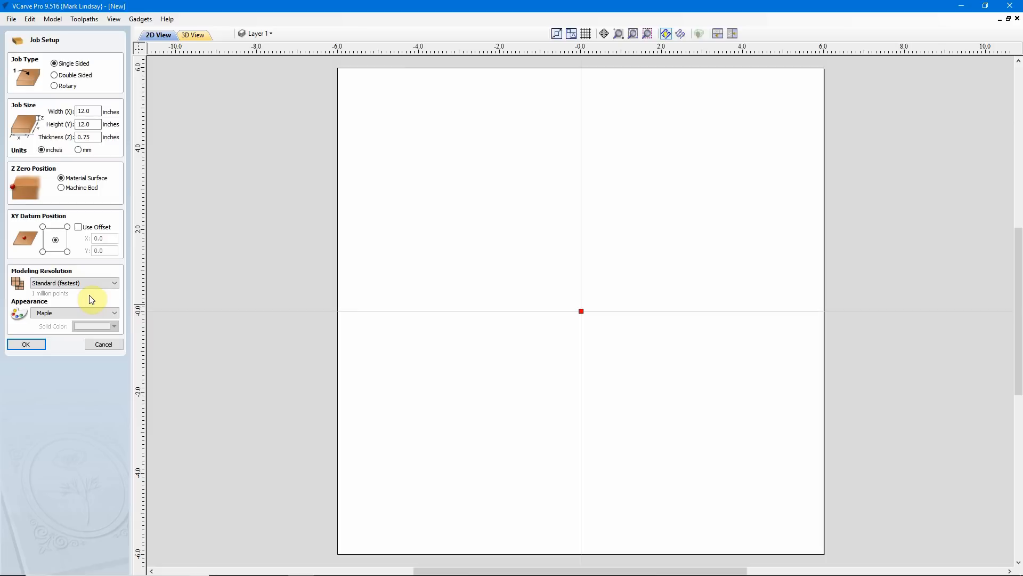
pyautogui.click(103, 345)
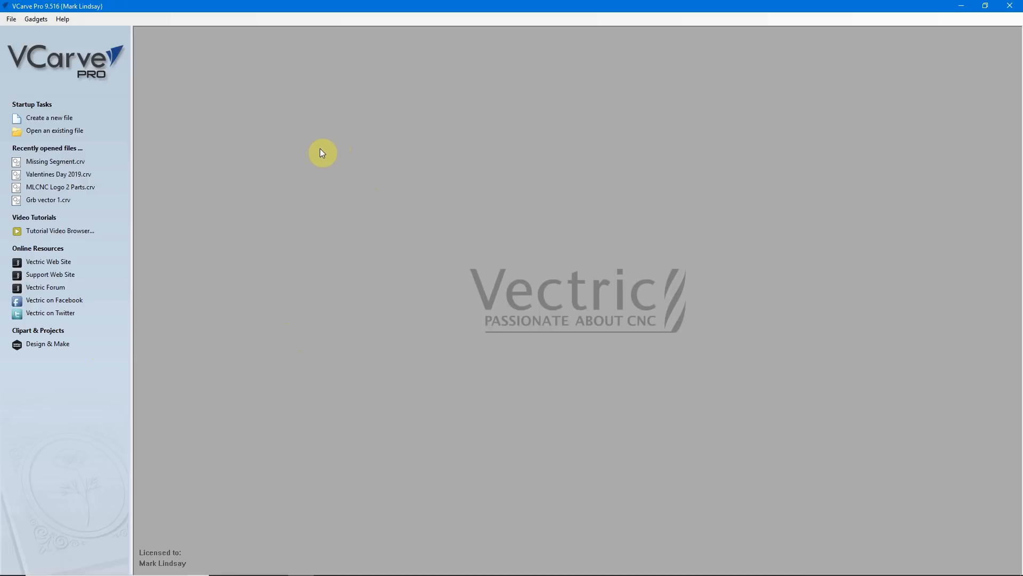
# Create a new single-sided job with the modeling resolution set to Extremely High (20 x Slower)
pyautogui.click(47, 124)
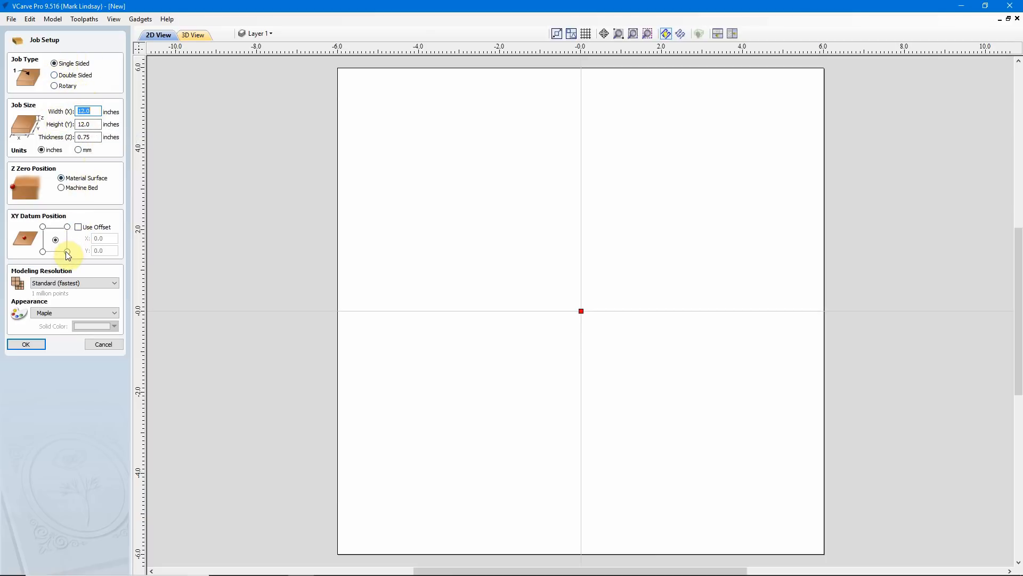
pyautogui.click(115, 285)
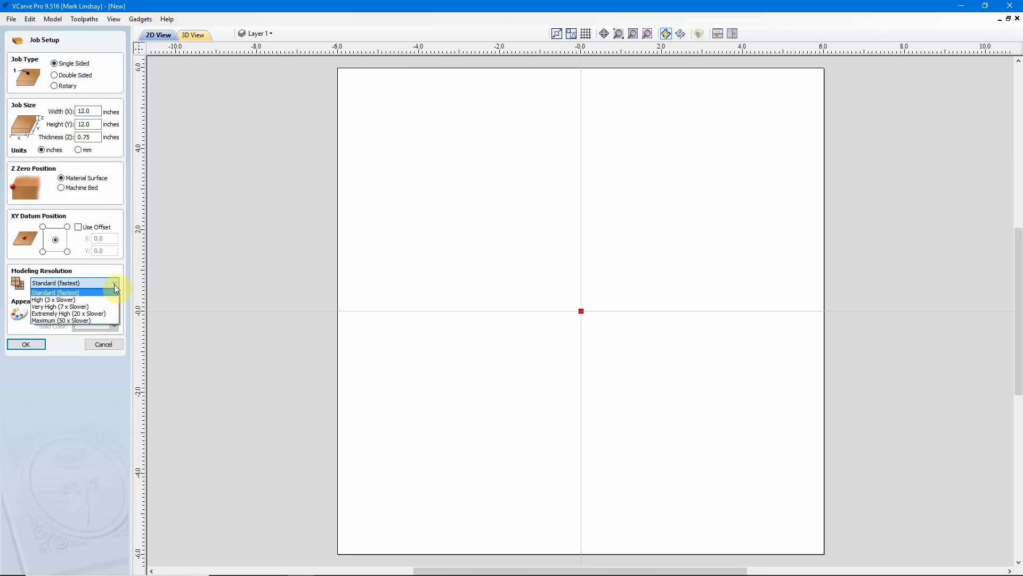
pyautogui.click(104, 315)
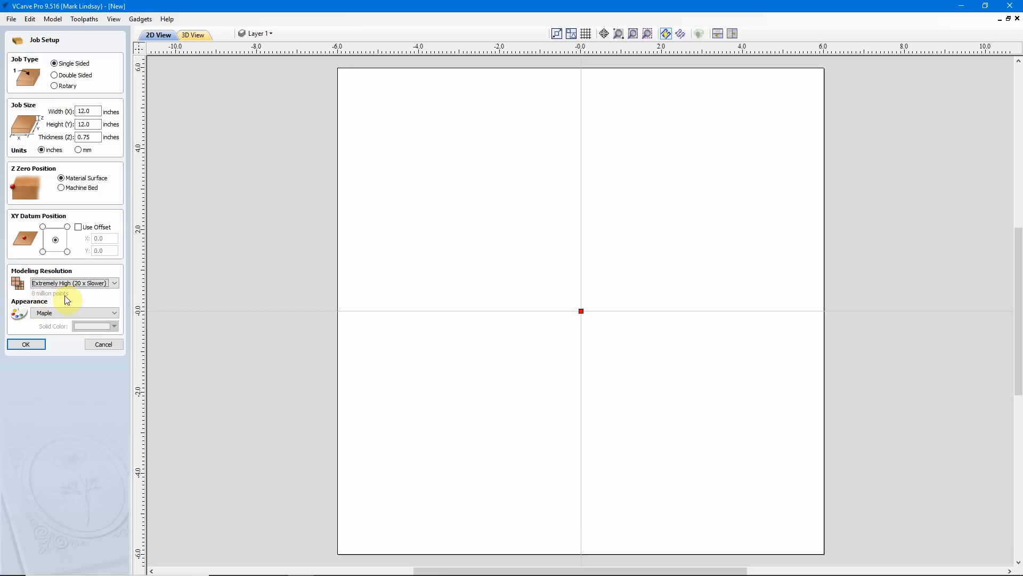
pyautogui.click(115, 283)
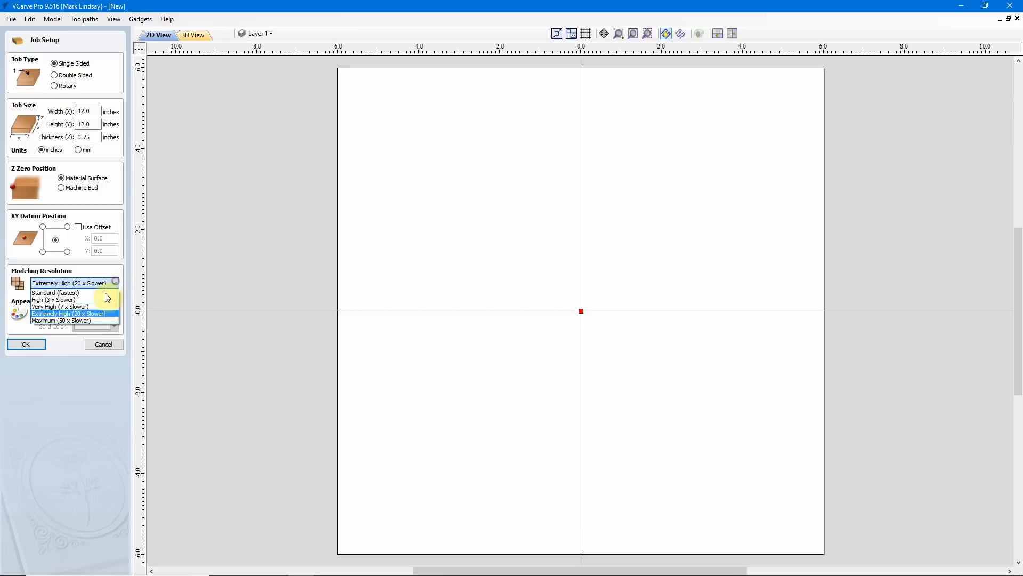
pyautogui.click(84, 321)
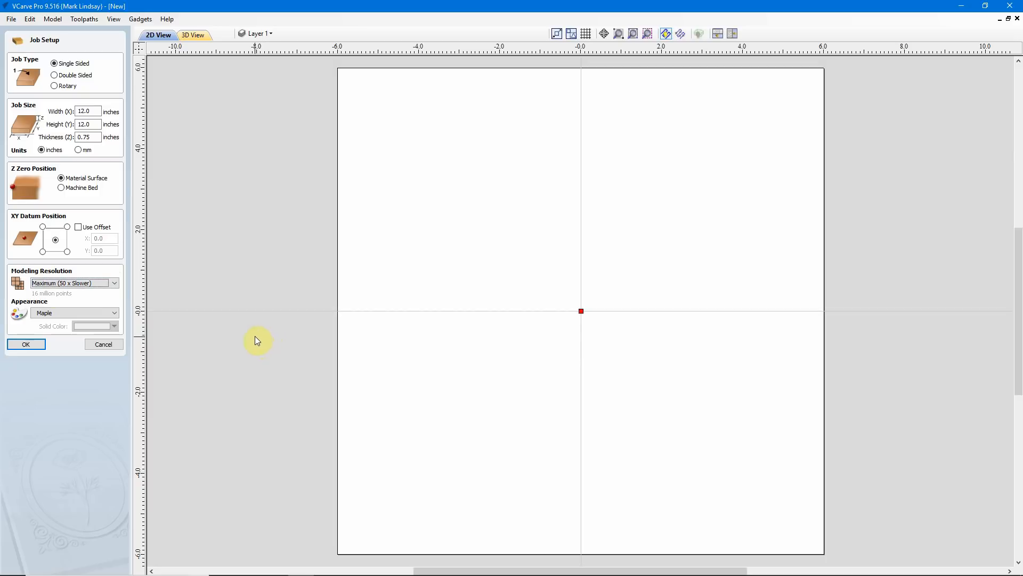
pyautogui.click(111, 283)
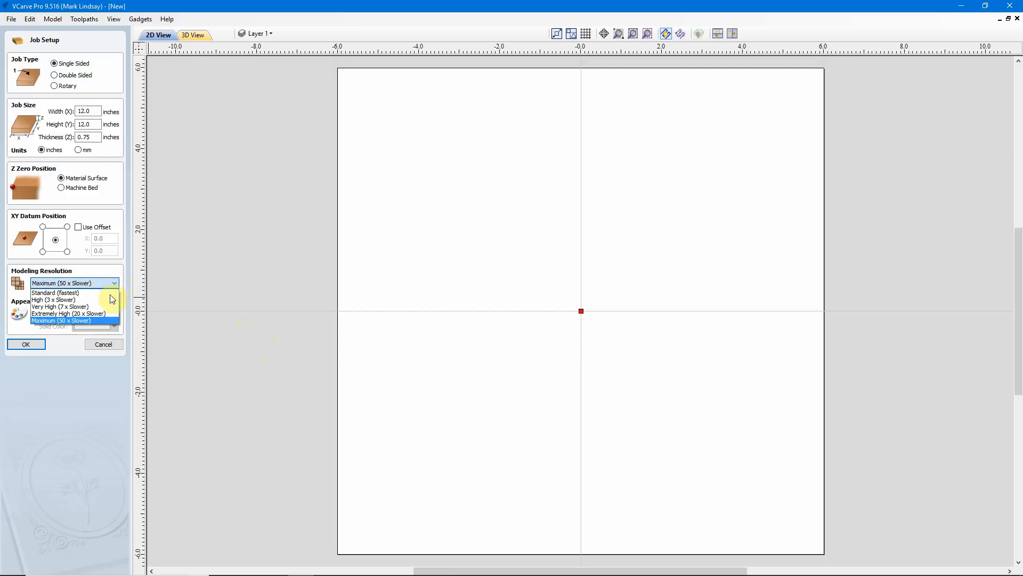
pyautogui.click(104, 314)
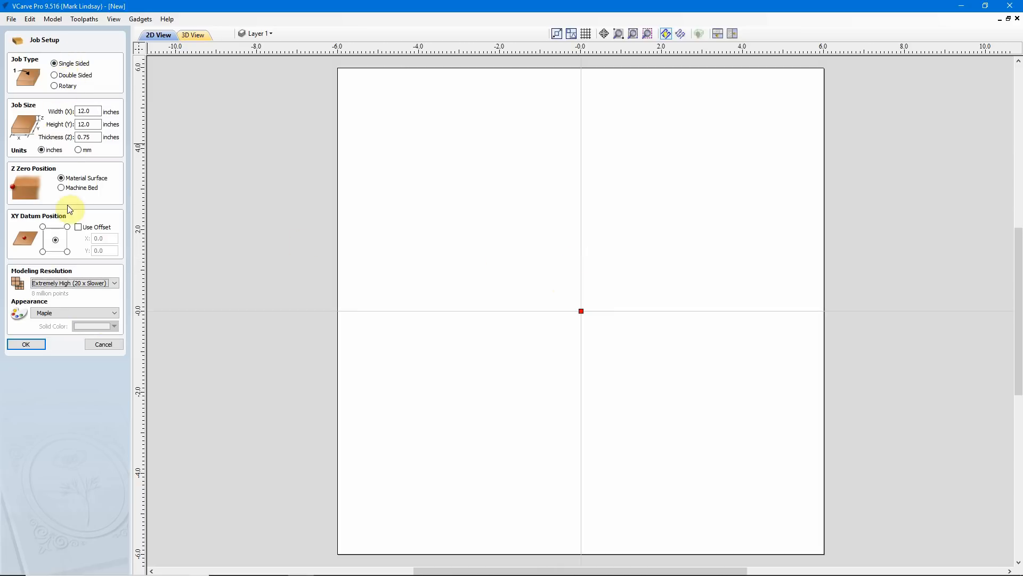
pyautogui.click(31, 344)
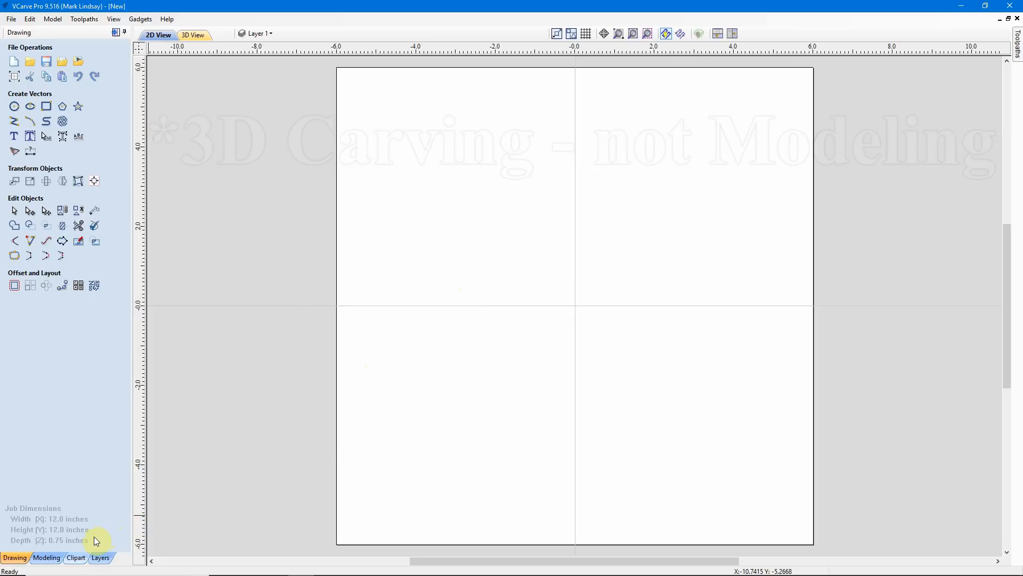
# Browse the clipart library to the Domes (Dishes) folder and place the first Dome_Dish model in the job
pyautogui.click(76, 557)
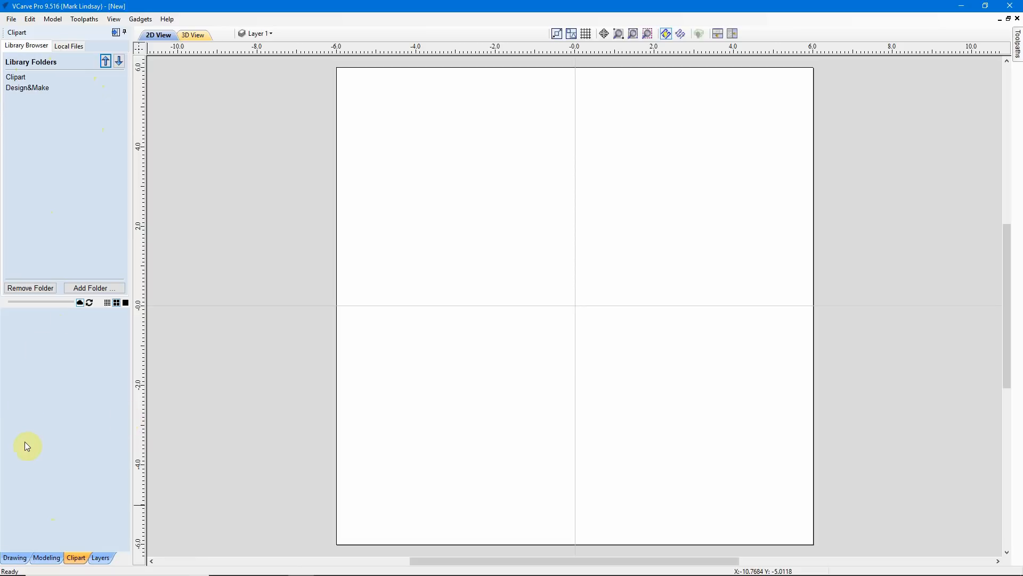
pyautogui.doubleClick(16, 78)
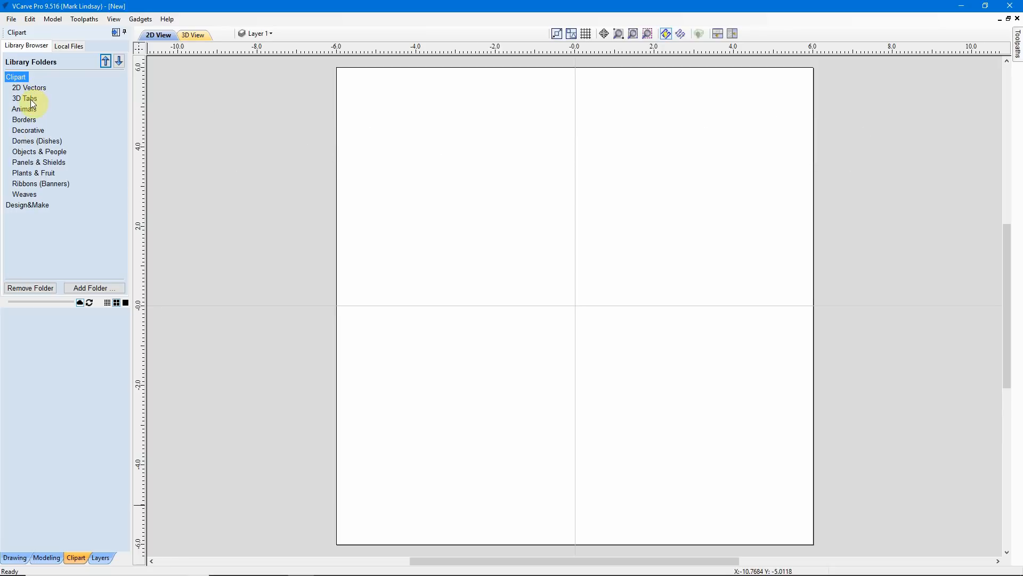
pyautogui.click(26, 206)
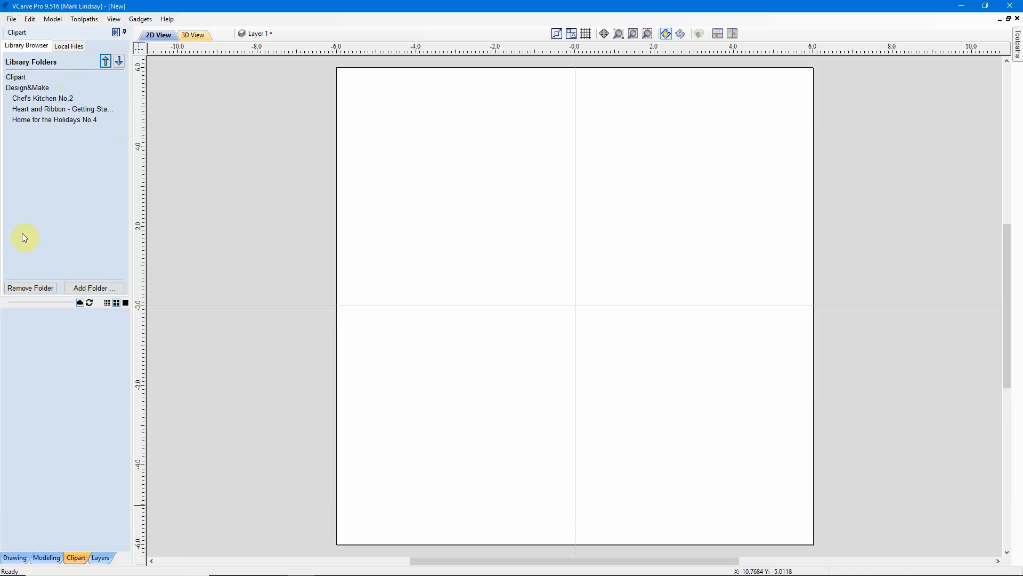
pyautogui.click(16, 77)
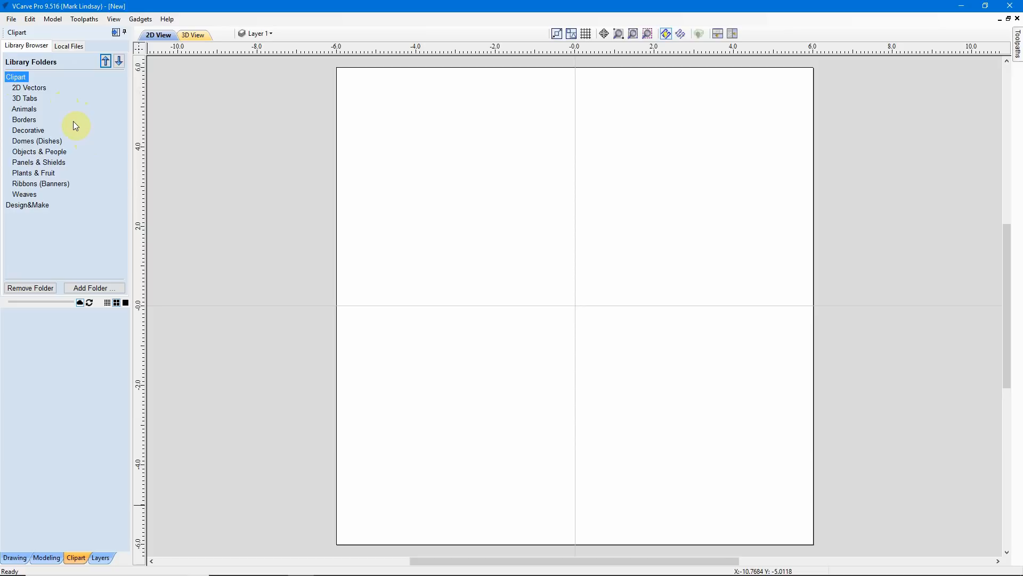
pyautogui.click(29, 142)
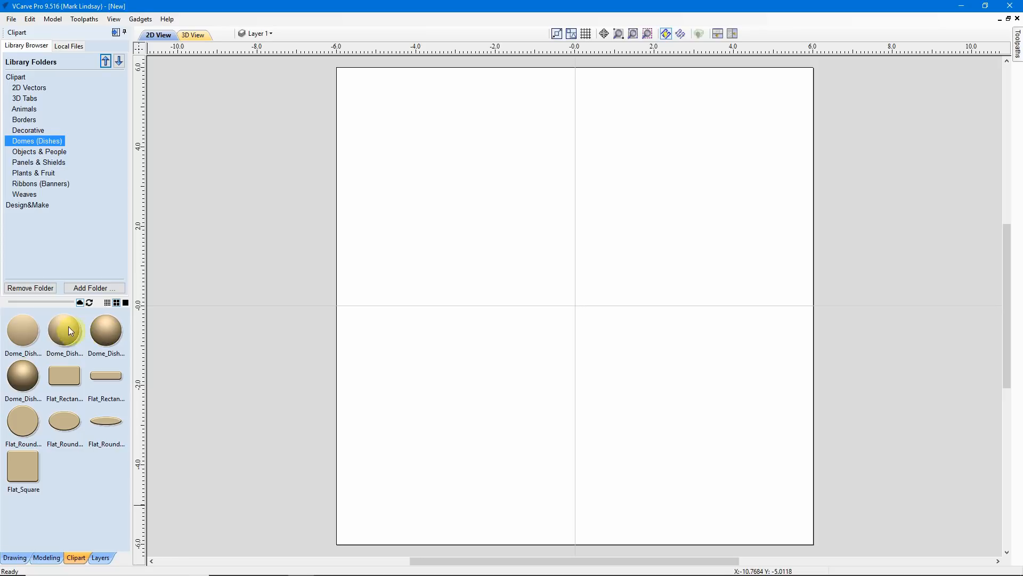
pyautogui.click(19, 329)
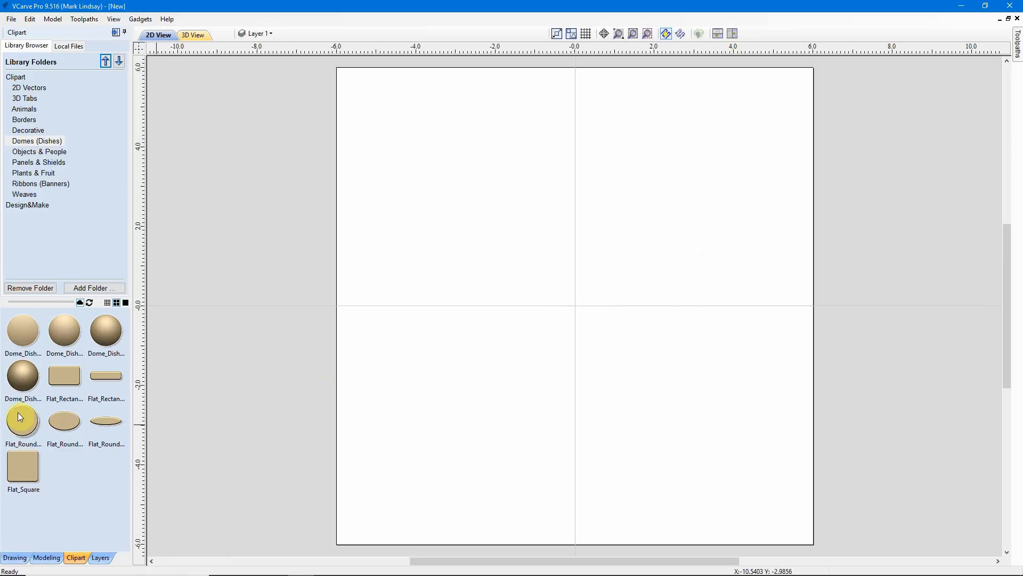
pyautogui.doubleClick(22, 328)
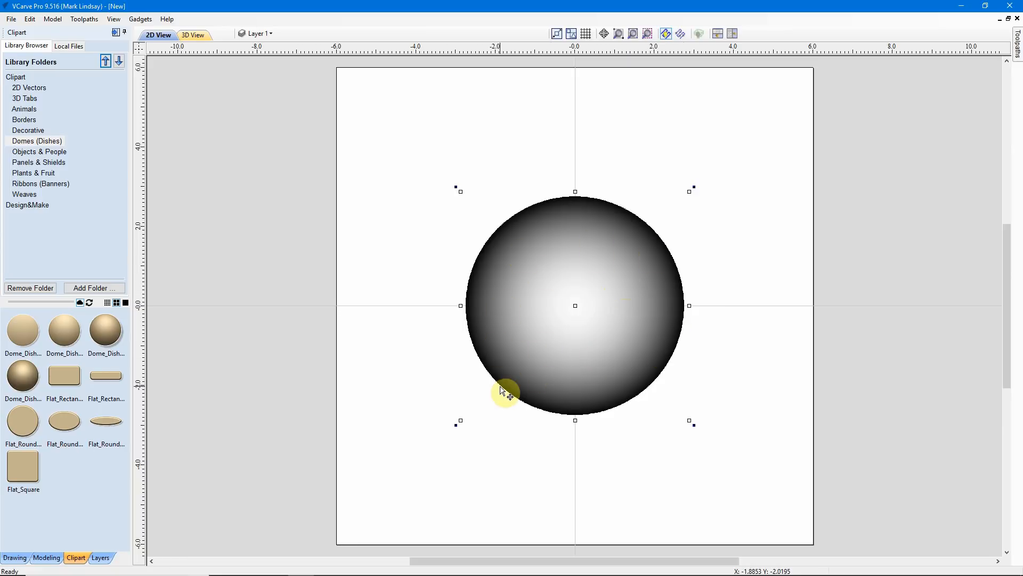
# Resize the selected dome to 10 inches in width and height, keeping its proportions linked and its centre anchored
pyautogui.click(18, 559)
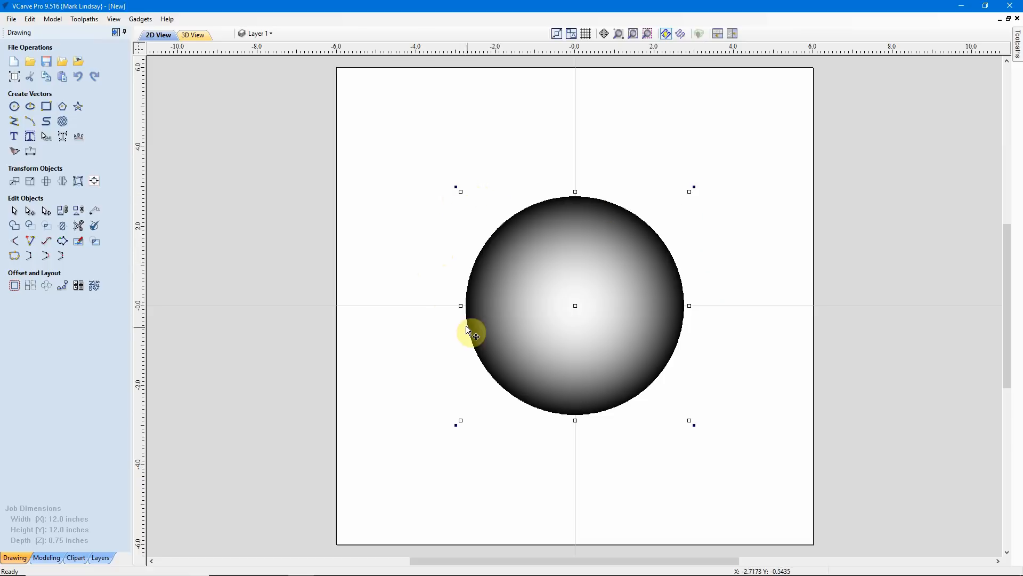
pyautogui.click(31, 185)
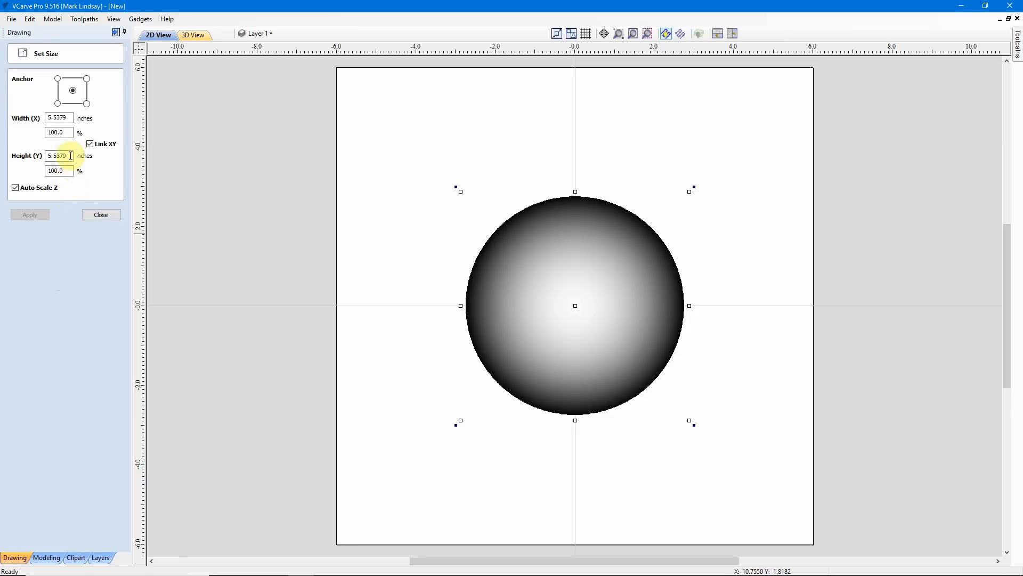
pyautogui.moveTo(69, 120); pyautogui.dragTo(42, 155)
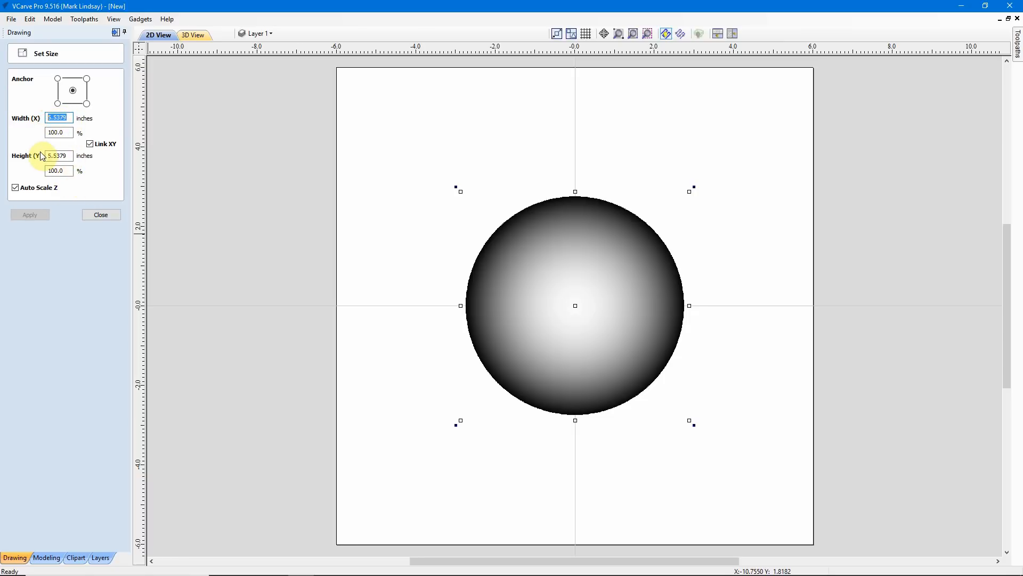
pyautogui.write('10')
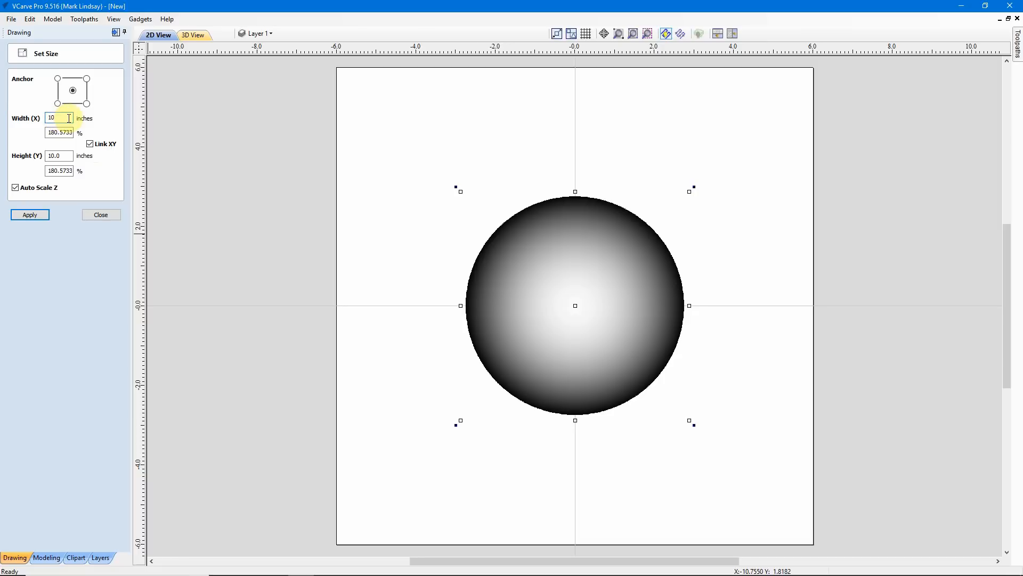
pyautogui.click(31, 215)
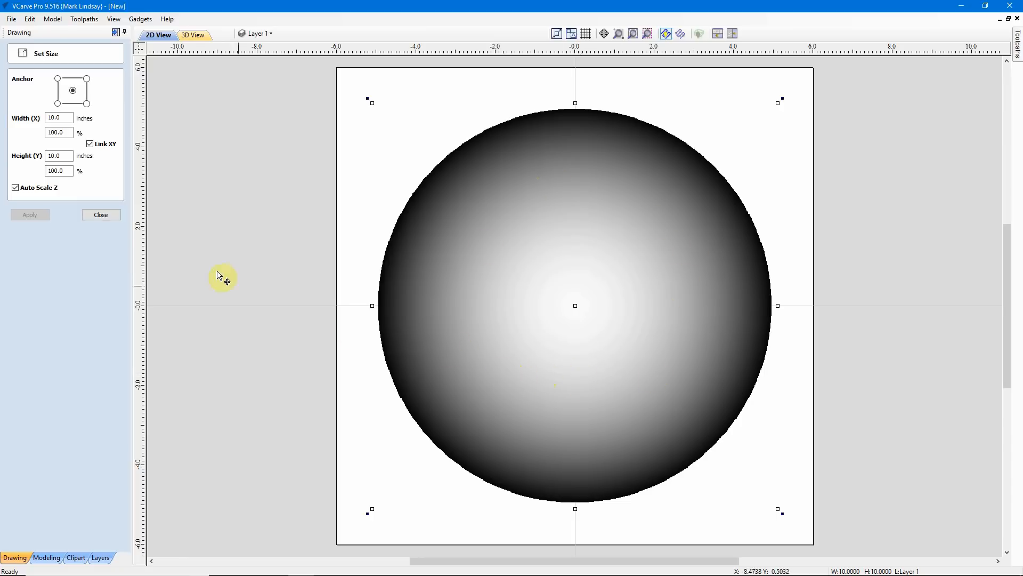
pyautogui.click(100, 215)
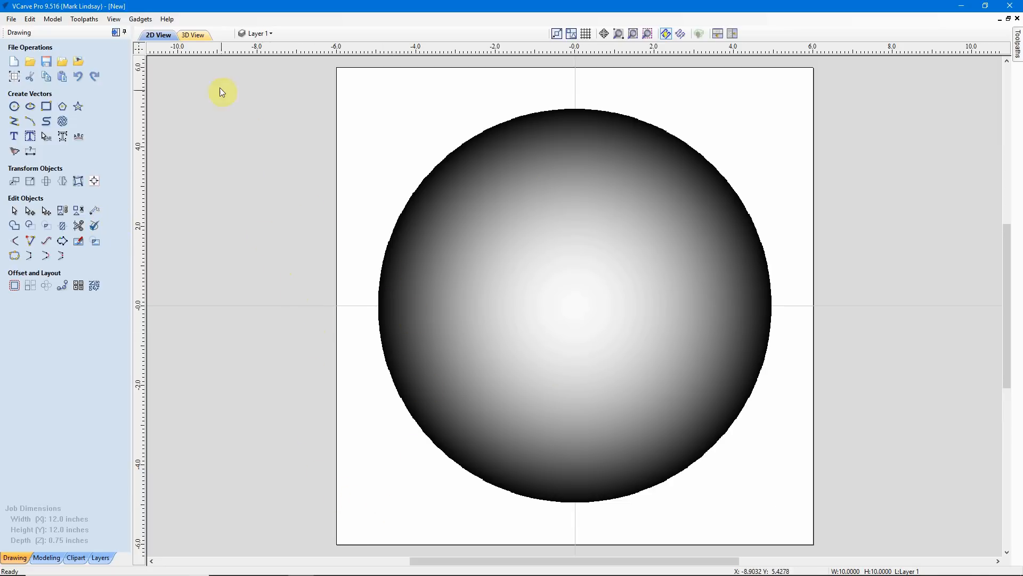
# Inspect the resized dome in 3D from above and from the side, and return to the straight-down Z view
pyautogui.click(193, 36)
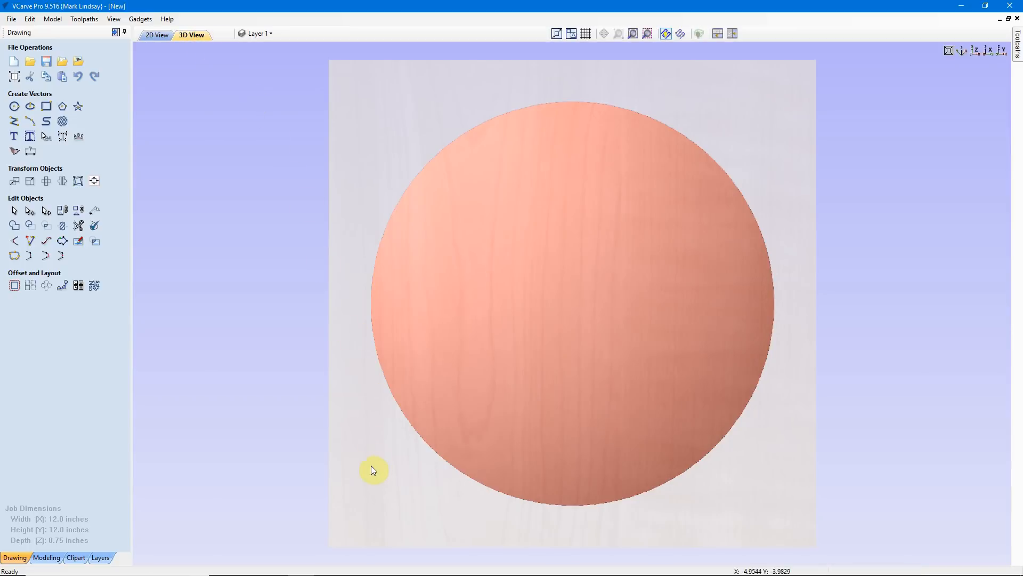
pyautogui.moveTo(372, 469); pyautogui.dragTo(449, 419)
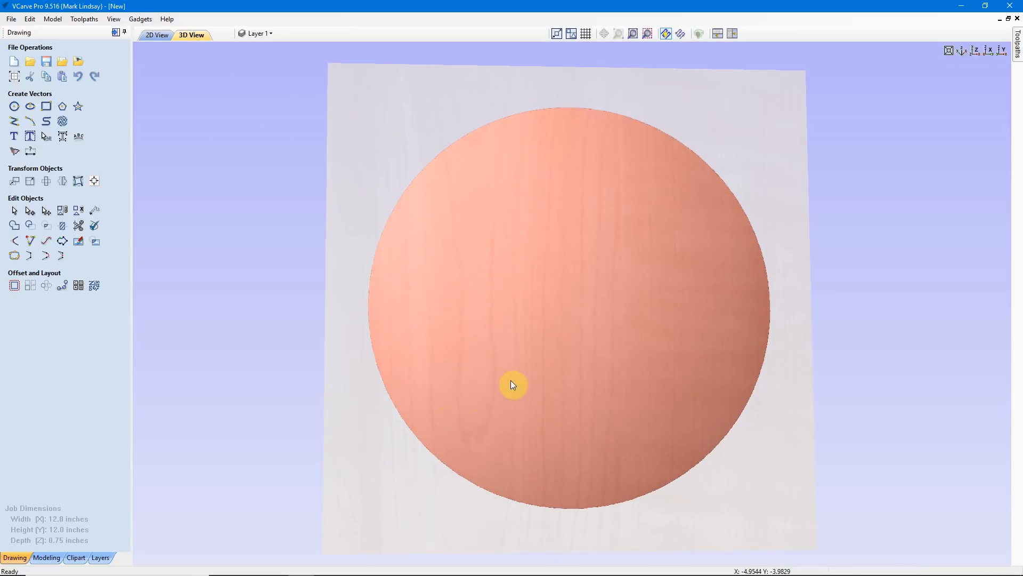
pyautogui.moveTo(511, 379); pyautogui.dragTo(610, 213)
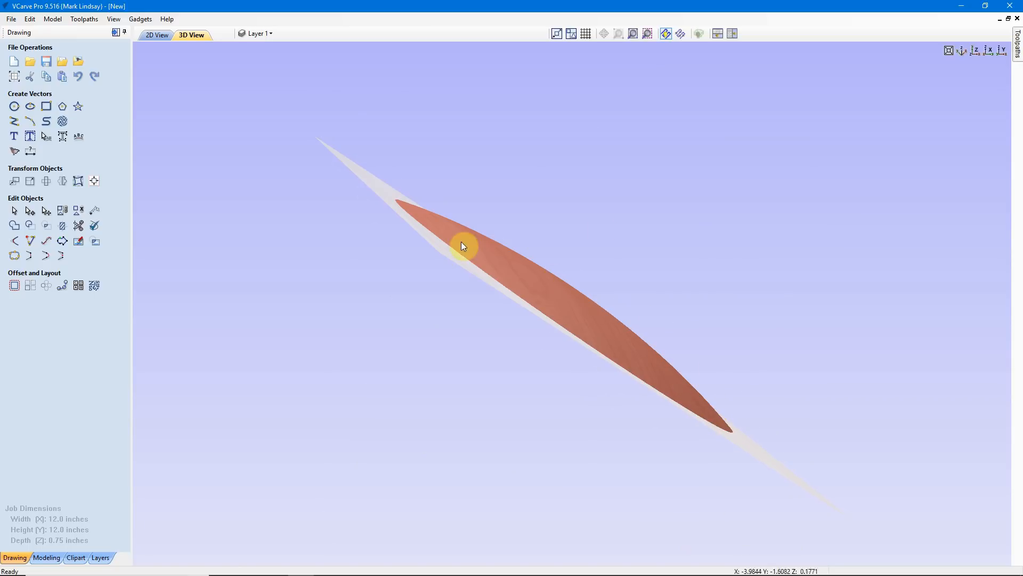
pyautogui.moveTo(665, 208); pyautogui.dragTo(597, 418)
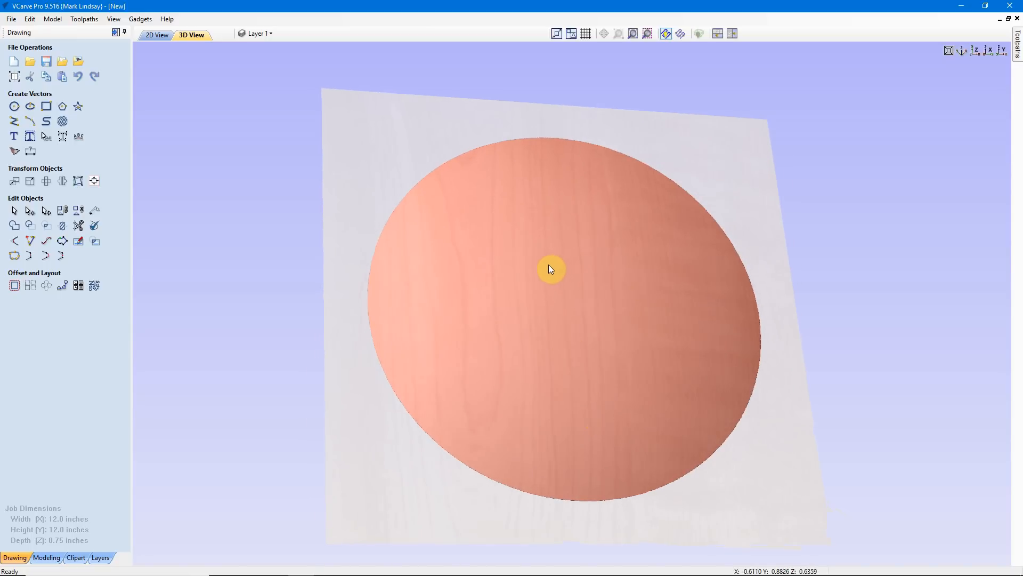
pyautogui.moveTo(525, 254); pyautogui.dragTo(629, 241)
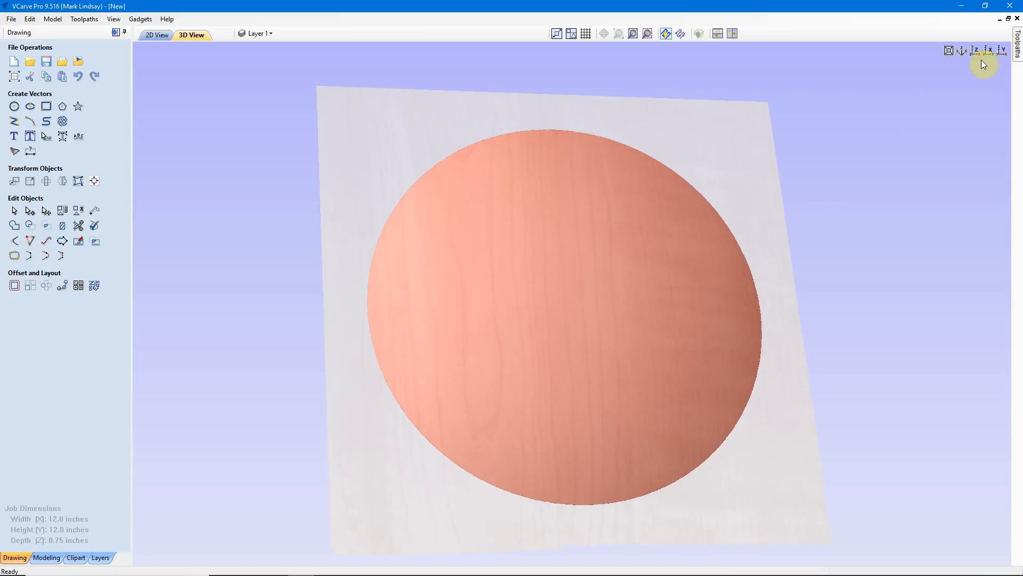
pyautogui.click(975, 50)
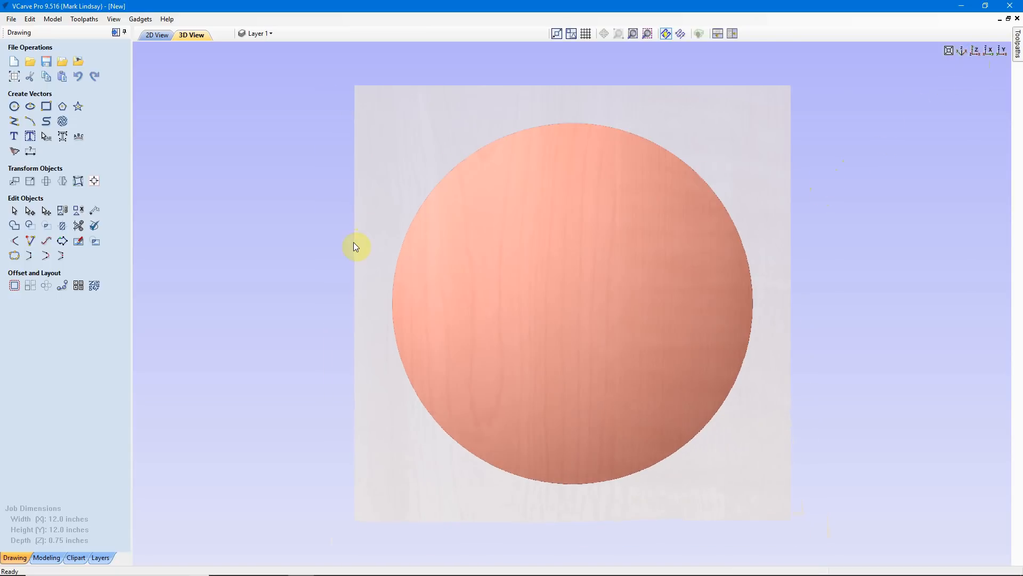
# Open the properties of the Dome_Dish_30 component and set its combine mode to Subtract
pyautogui.click(45, 560)
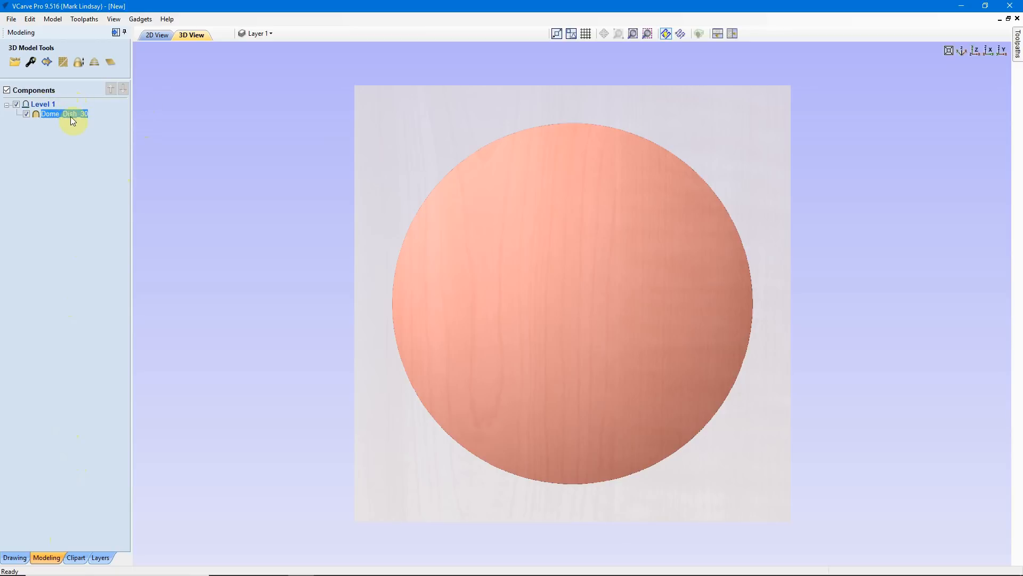
pyautogui.moveTo(68, 119)
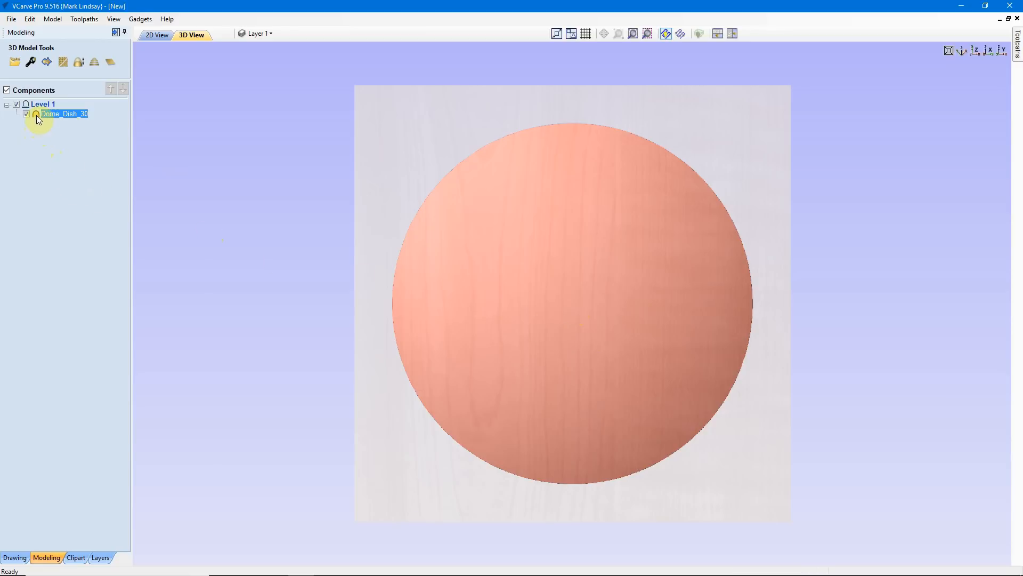
pyautogui.moveTo(35, 116)
pyautogui.doubleClick(63, 114)
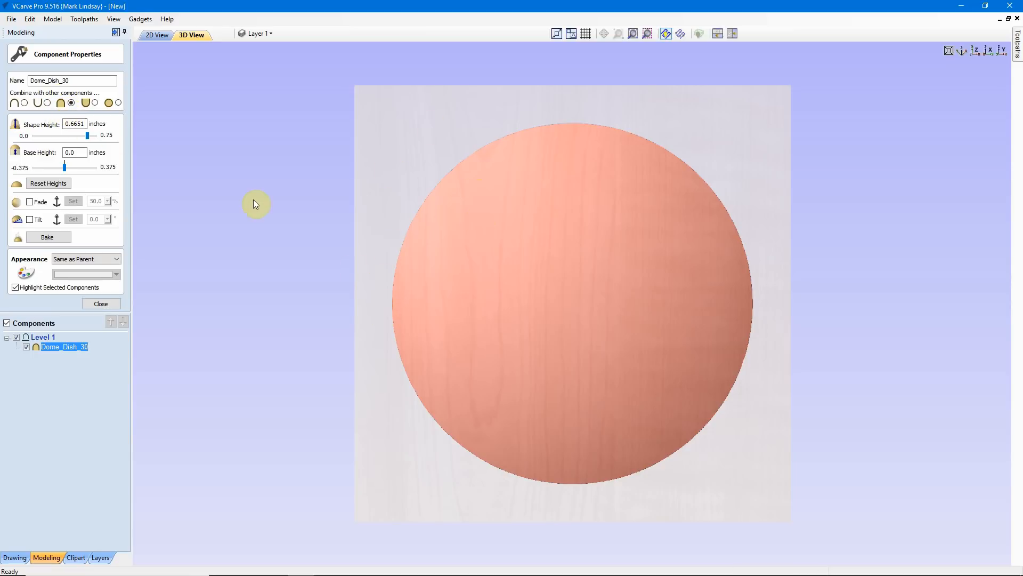
pyautogui.click(48, 103)
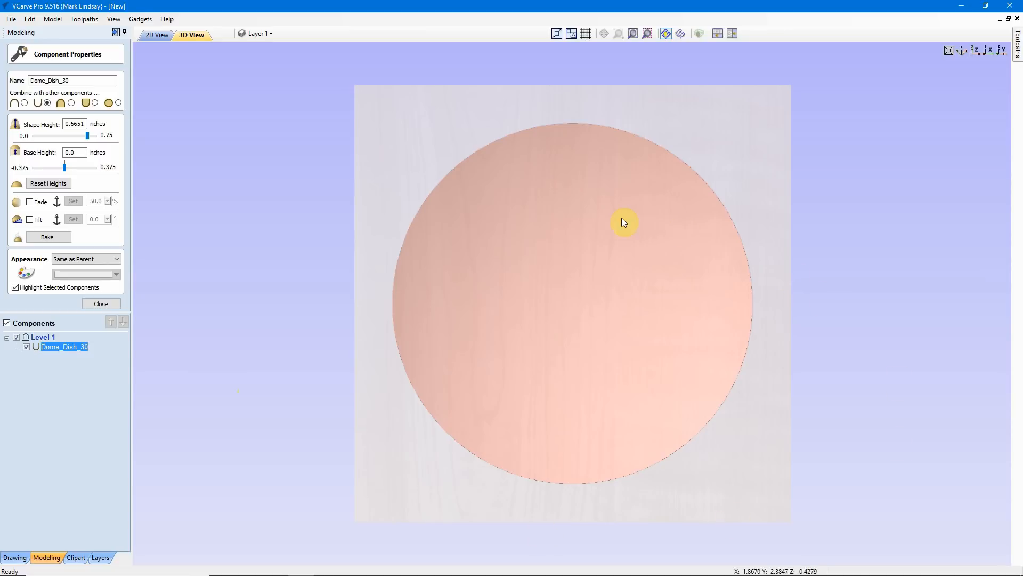
# Examine the subtracted dish in 3D from above, from the side and from underneath
pyautogui.moveTo(426, 497); pyautogui.dragTo(361, 386)
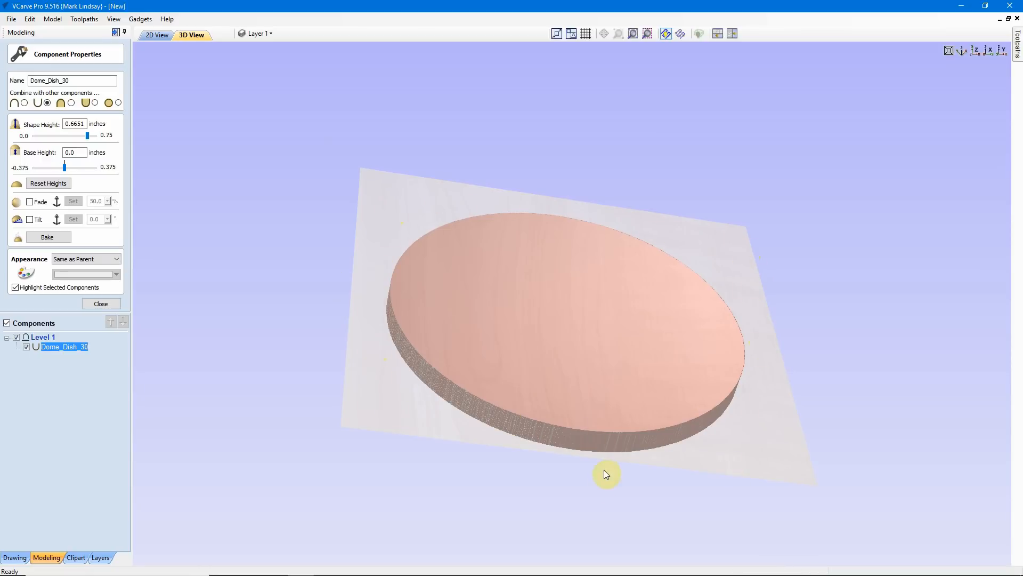
pyautogui.moveTo(611, 472); pyautogui.dragTo(611, 344)
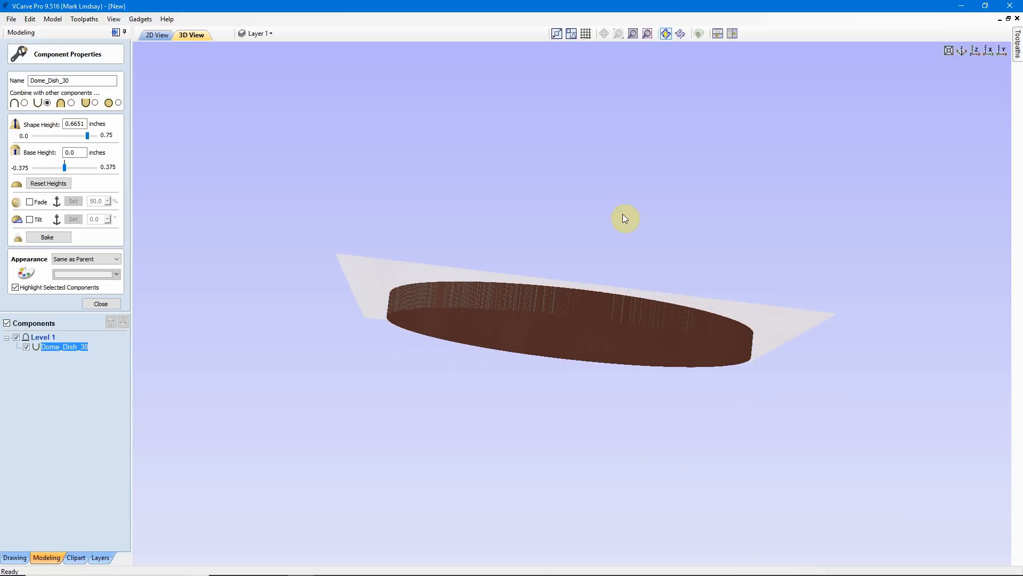
pyautogui.moveTo(641, 179); pyautogui.dragTo(626, 267)
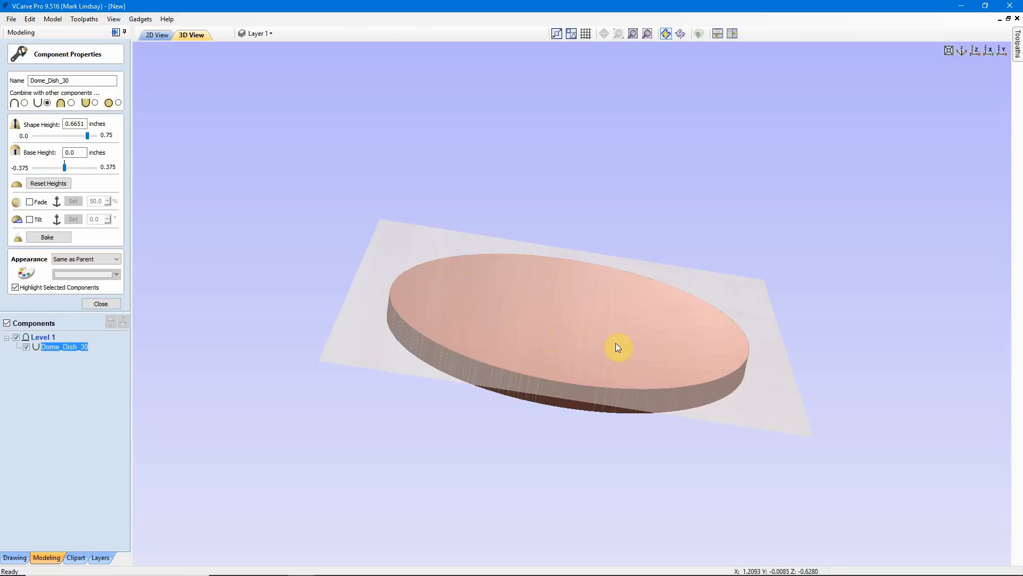
pyautogui.moveTo(444, 271); pyautogui.dragTo(480, 356)
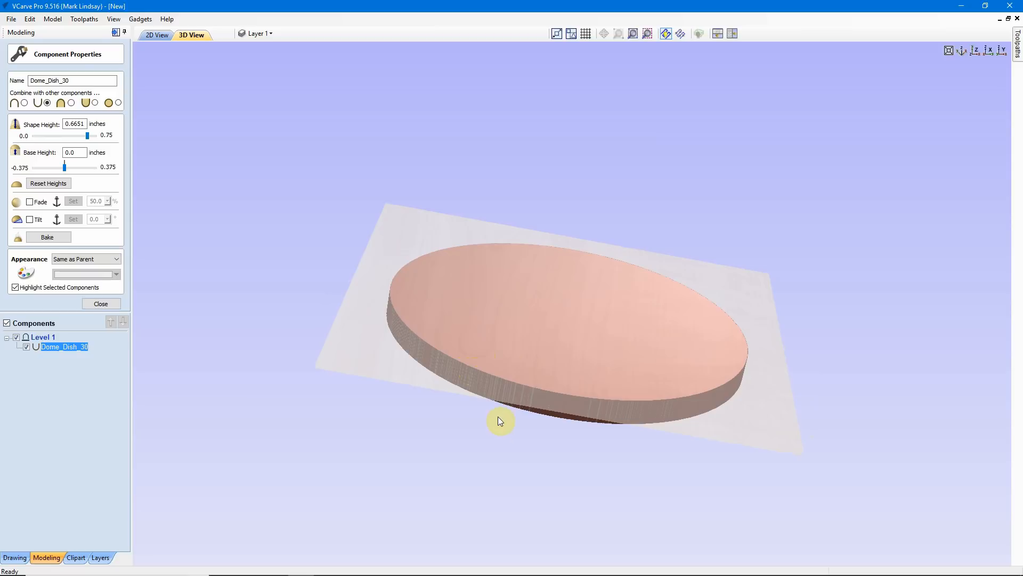
pyautogui.moveTo(498, 417); pyautogui.dragTo(526, 338)
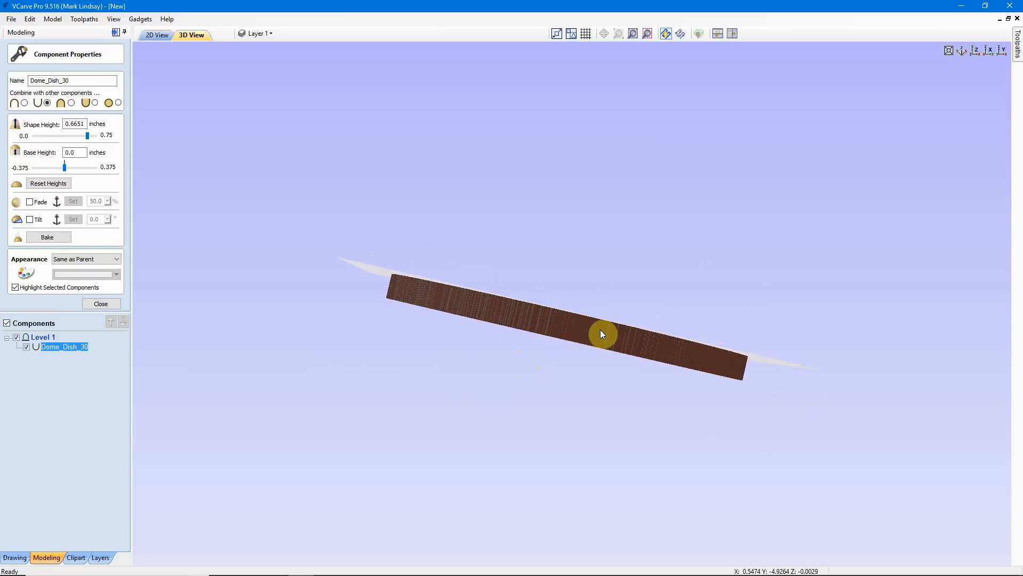
pyautogui.moveTo(522, 244); pyautogui.dragTo(462, 350)
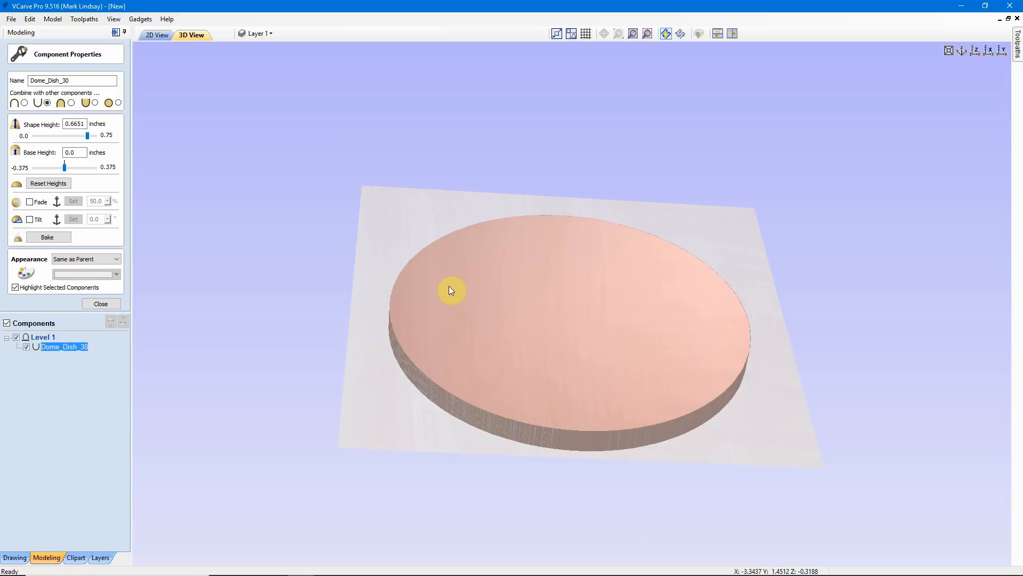
pyautogui.moveTo(463, 336); pyautogui.dragTo(540, 370)
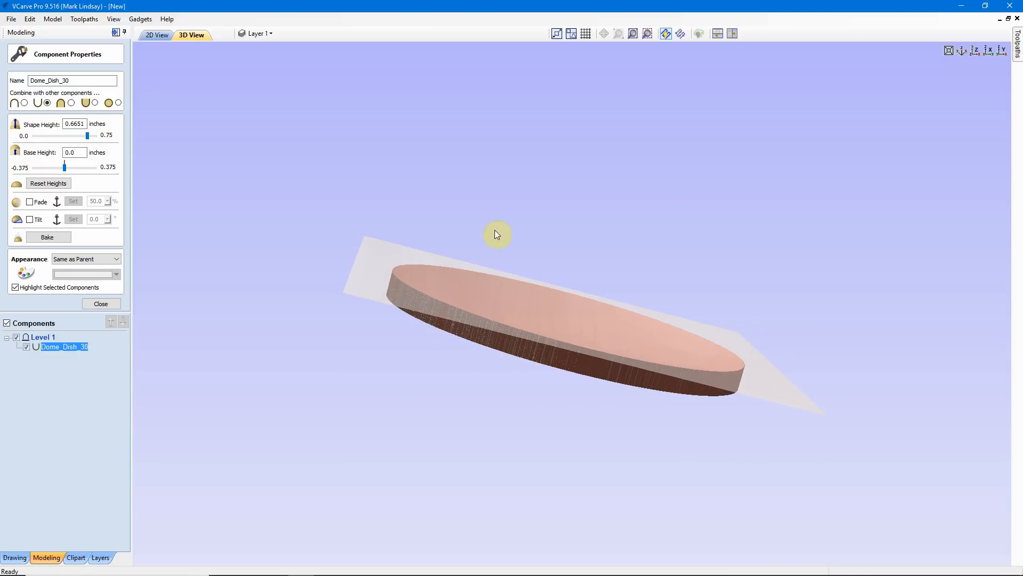
pyautogui.moveTo(432, 195); pyautogui.dragTo(409, 297)
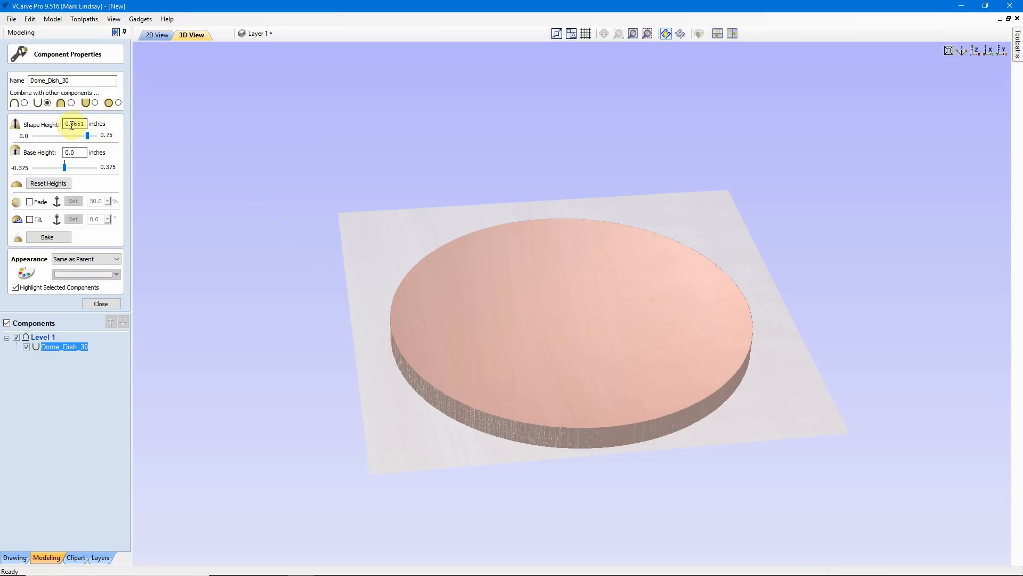
# Set the dish component's shape height to 0.5 inches, check its depth from the side and close the component properties
pyautogui.moveTo(72, 125); pyautogui.dragTo(84, 127)
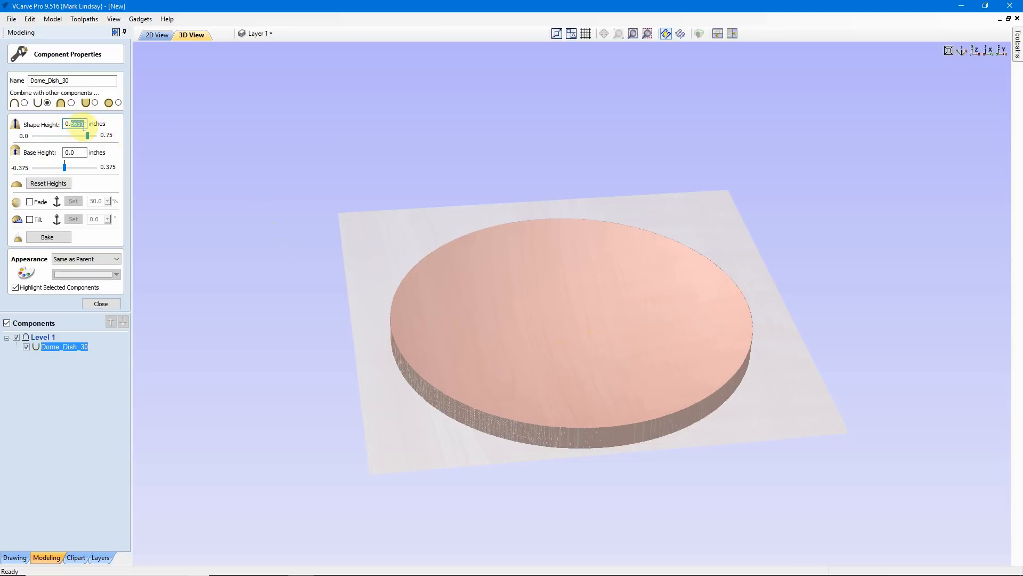
pyautogui.write('5')
pyautogui.press('Return')
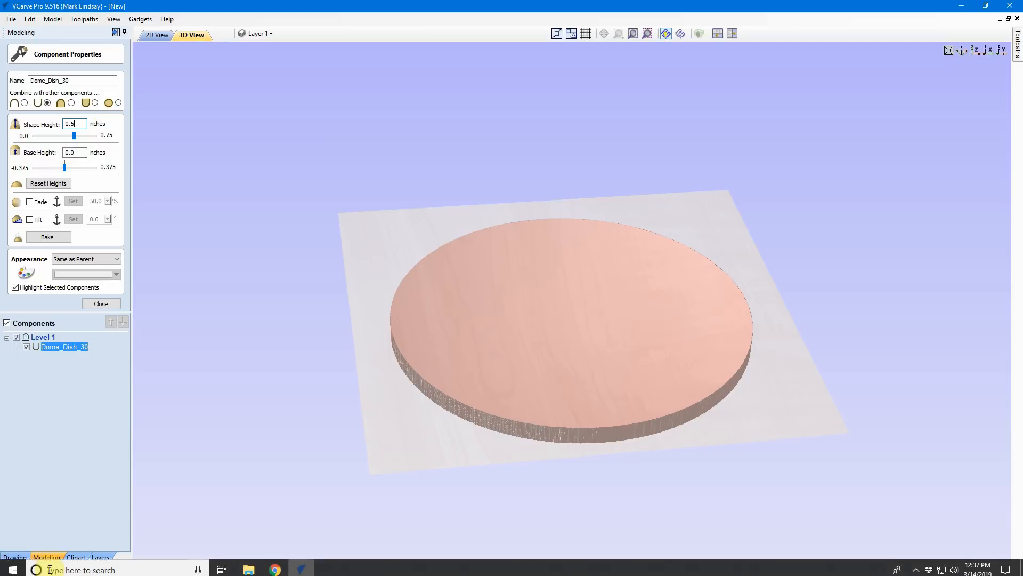
pyautogui.moveTo(504, 510); pyautogui.dragTo(528, 387)
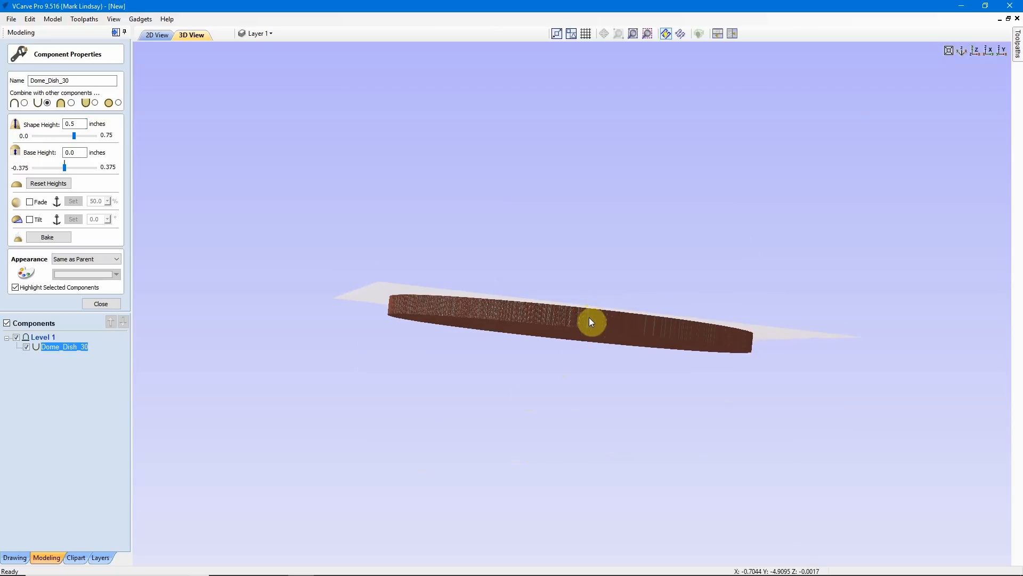
pyautogui.moveTo(585, 238); pyautogui.dragTo(556, 368)
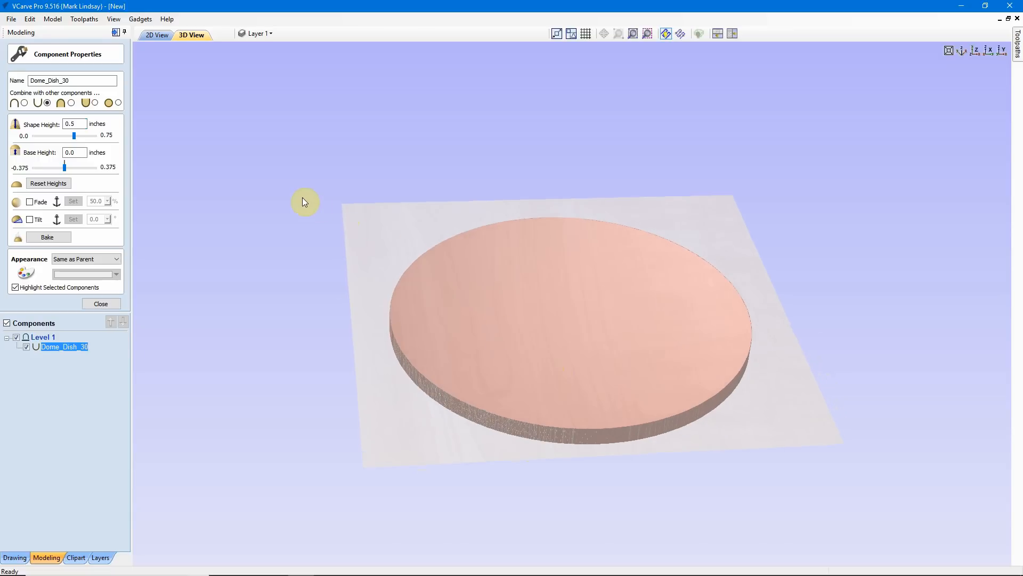
pyautogui.click(97, 305)
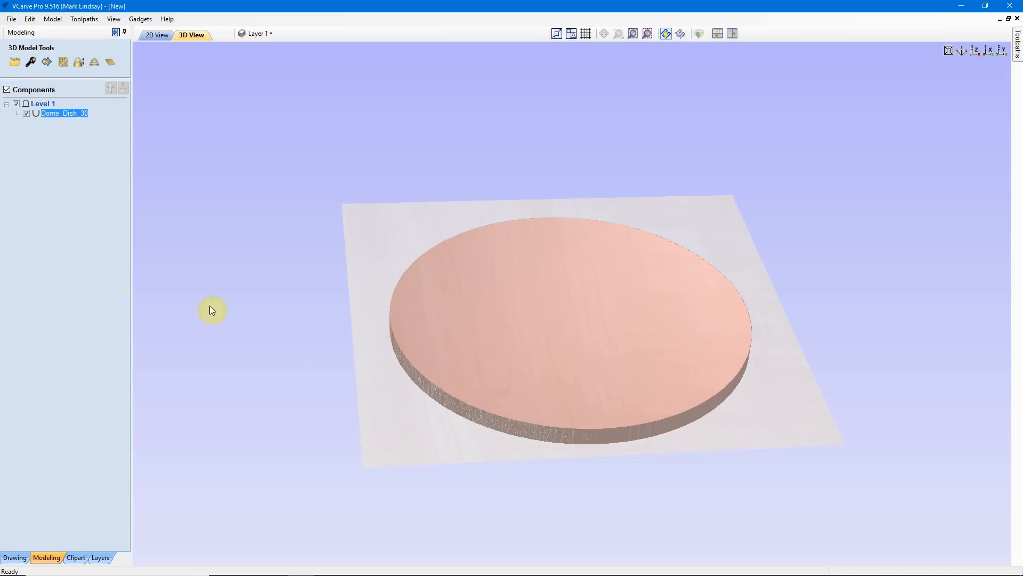
# Add a zero plane around the dish component and inspect the recessed model from several angles
pyautogui.moveTo(548, 308); pyautogui.dragTo(563, 411)
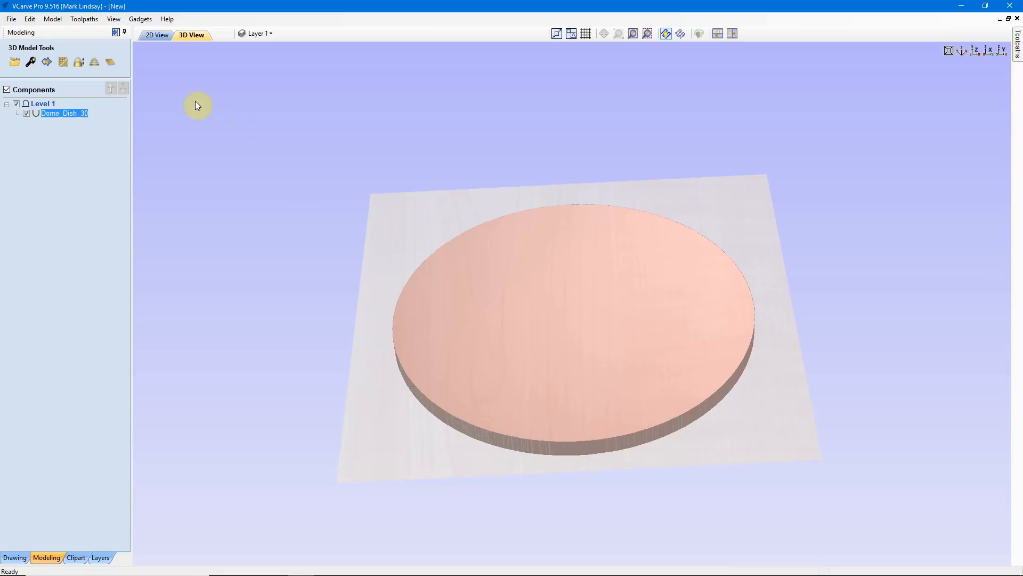
pyautogui.click(111, 64)
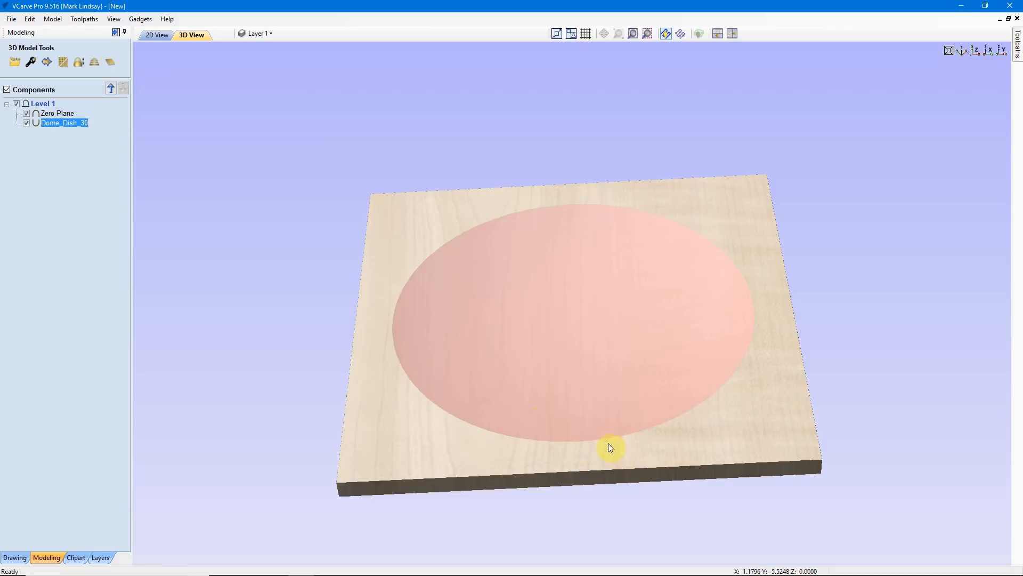
pyautogui.moveTo(609, 443); pyautogui.dragTo(580, 298)
pyautogui.moveTo(581, 353); pyautogui.dragTo(571, 260)
pyautogui.moveTo(637, 243); pyautogui.dragTo(427, 296)
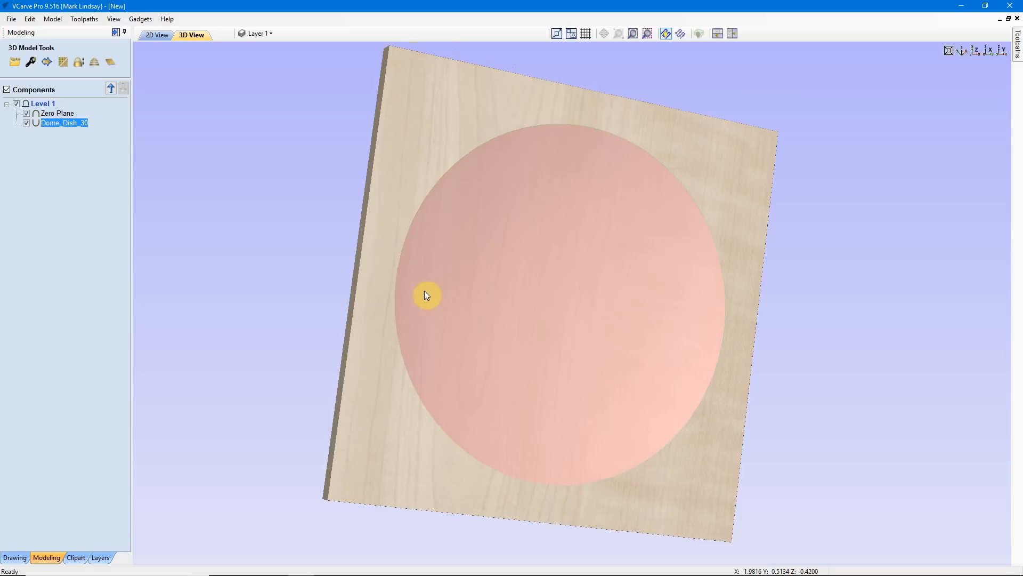
pyautogui.moveTo(740, 450); pyautogui.dragTo(744, 422)
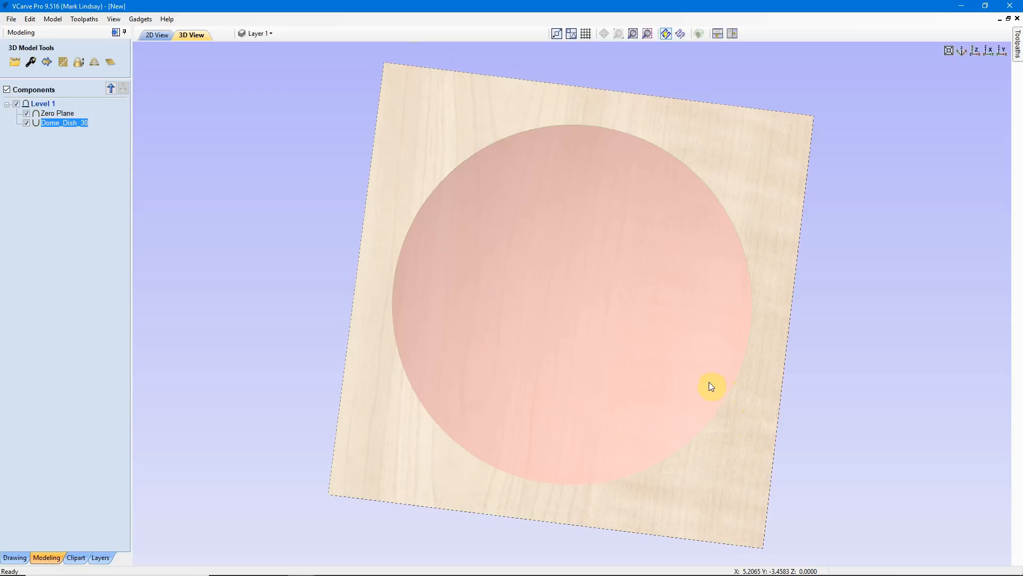
pyautogui.moveTo(653, 328); pyautogui.dragTo(659, 236)
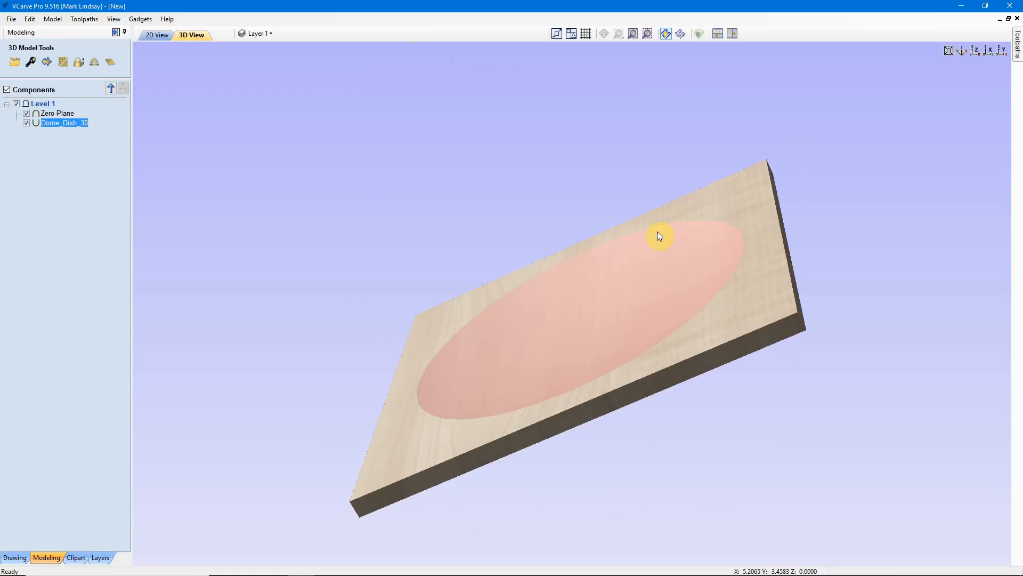
pyautogui.moveTo(675, 302); pyautogui.dragTo(710, 327)
pyautogui.moveTo(737, 366); pyautogui.dragTo(752, 447)
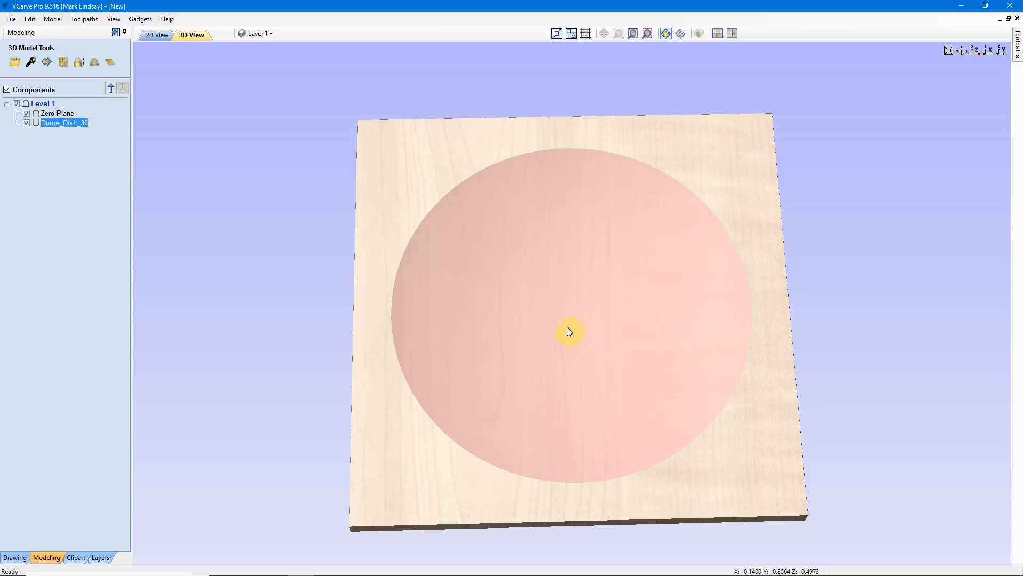
# Review the dish component's height properties and inspect the recessed model from several angles, finishing with a straight-down view
pyautogui.moveTo(667, 440); pyautogui.dragTo(636, 413)
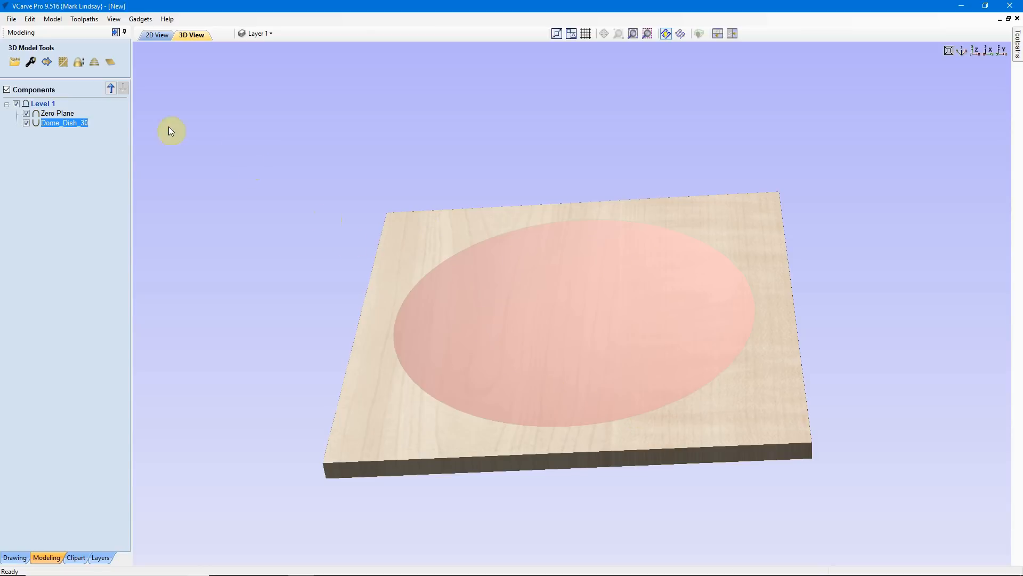
pyautogui.moveTo(73, 127)
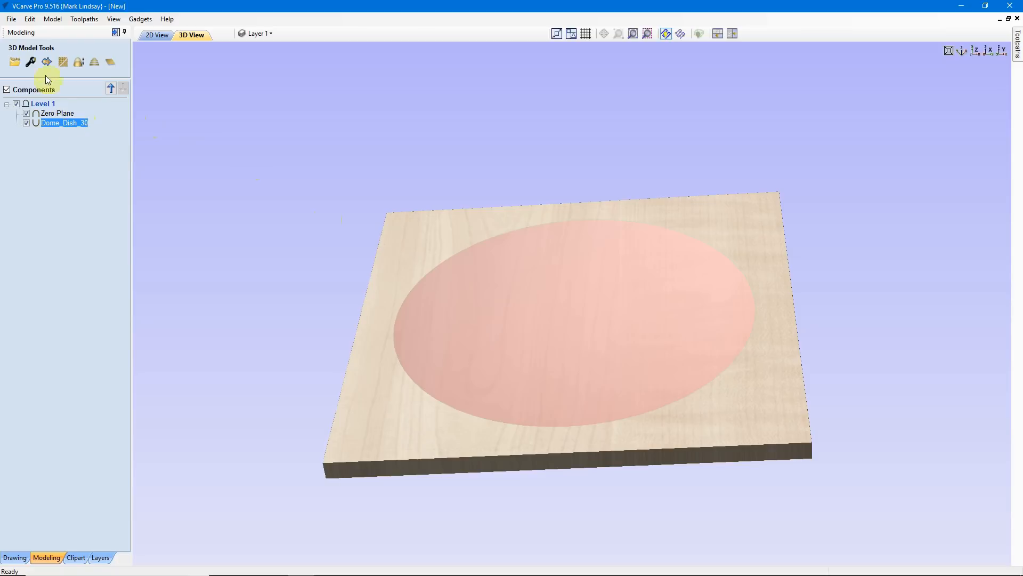
pyautogui.click(31, 62)
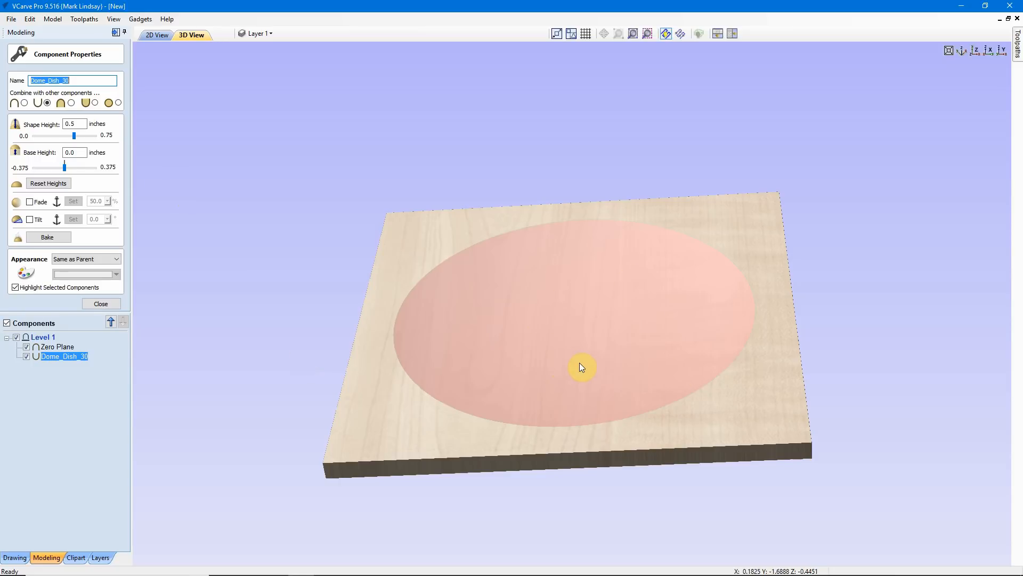
pyautogui.click(100, 305)
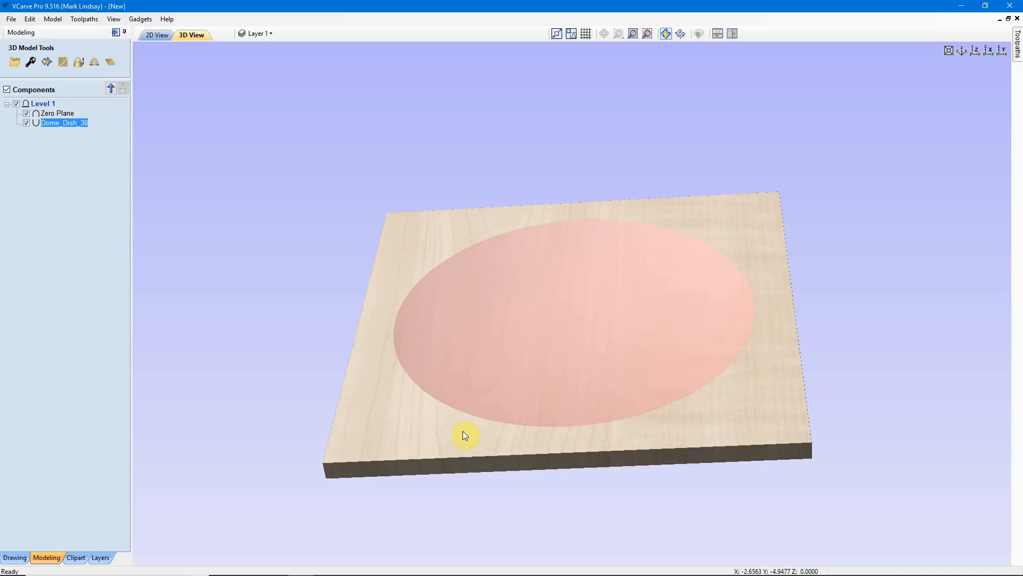
pyautogui.moveTo(566, 440); pyautogui.dragTo(539, 426)
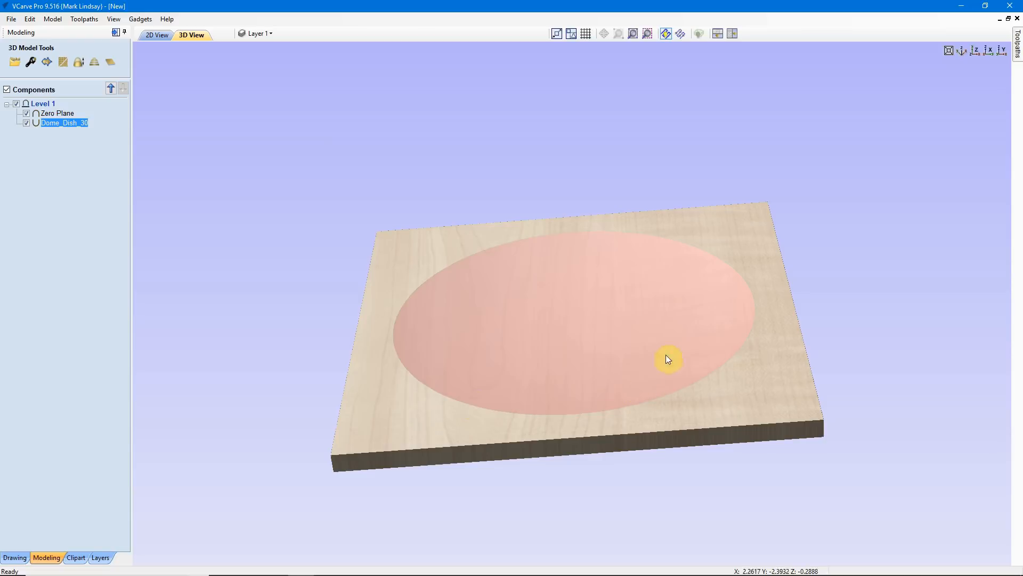
pyautogui.moveTo(647, 258); pyautogui.dragTo(549, 278)
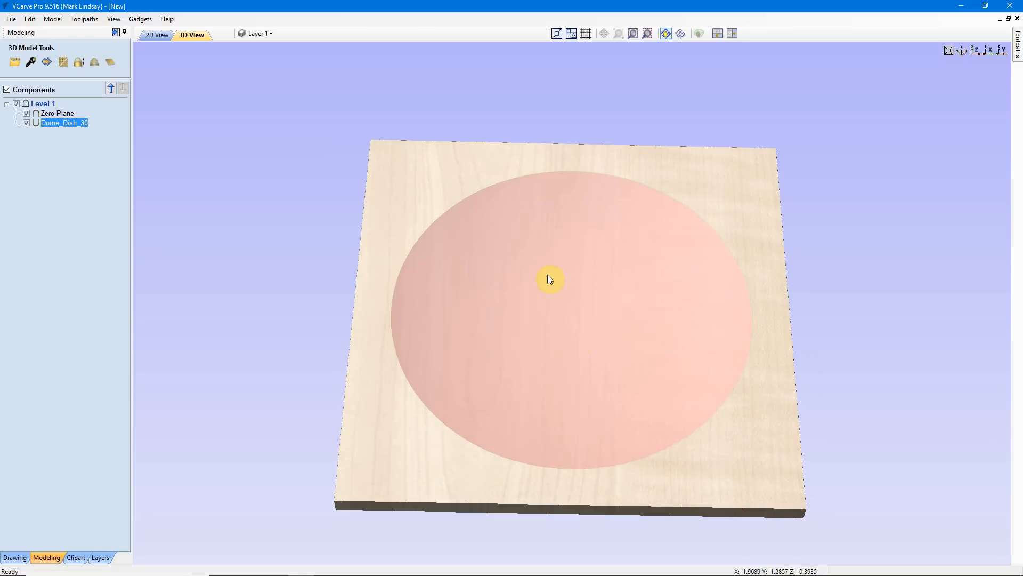
pyautogui.moveTo(556, 340); pyautogui.dragTo(608, 325)
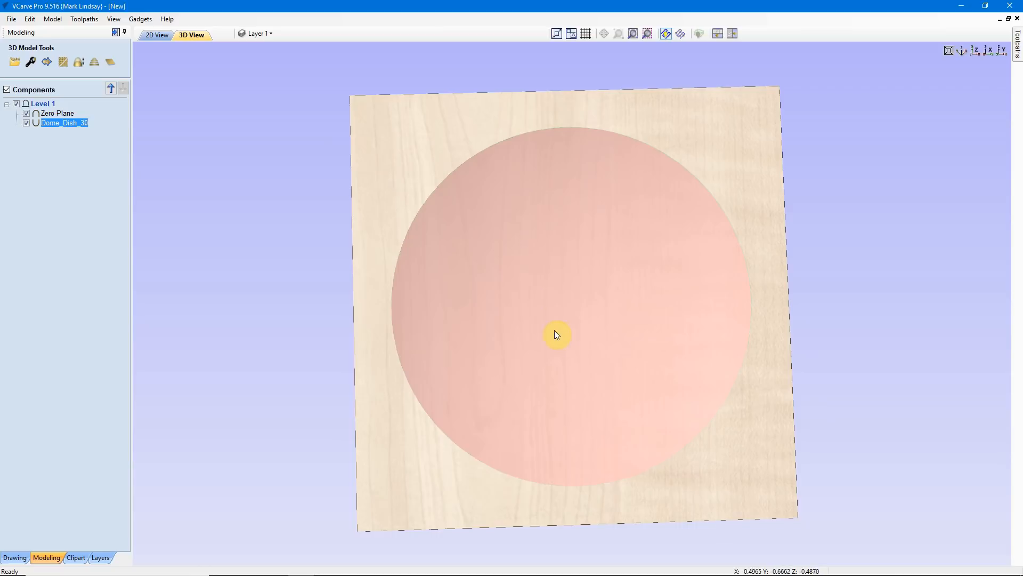
pyautogui.click(975, 52)
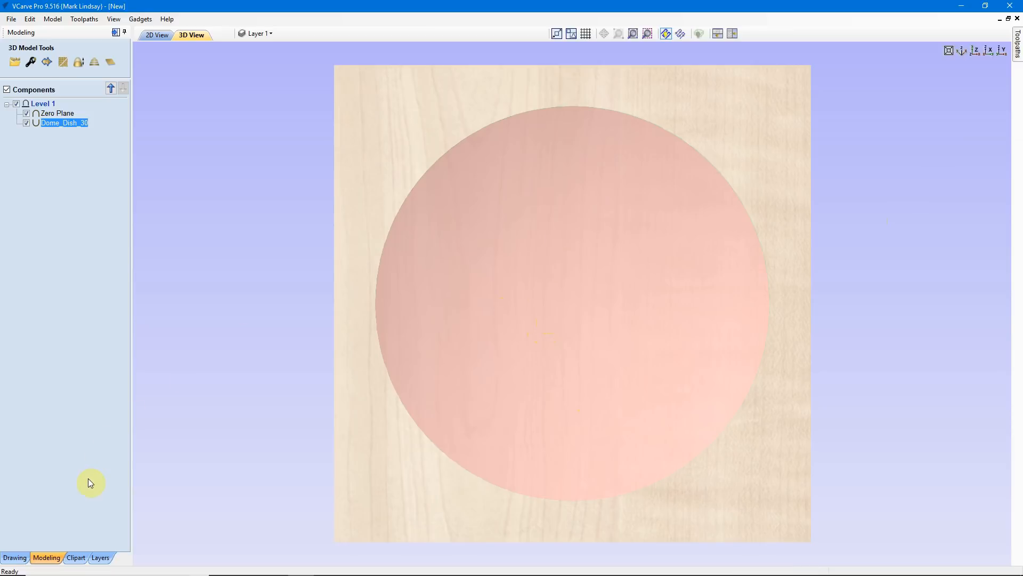
# Switch to the toolpath commands, select the dish component in the 2D view and start a 3D roughing toolpath
pyautogui.click(14, 557)
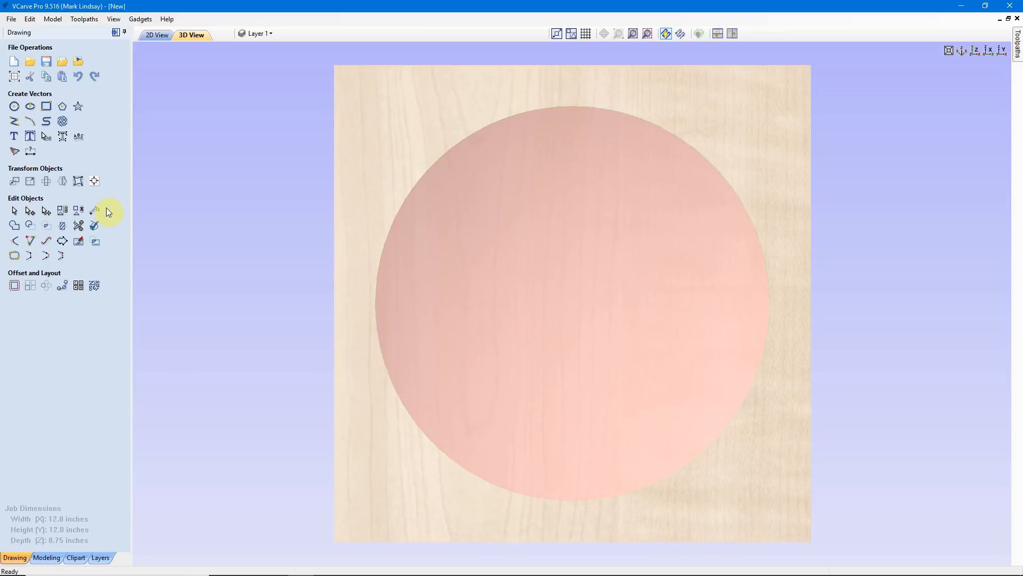
pyautogui.click(116, 33)
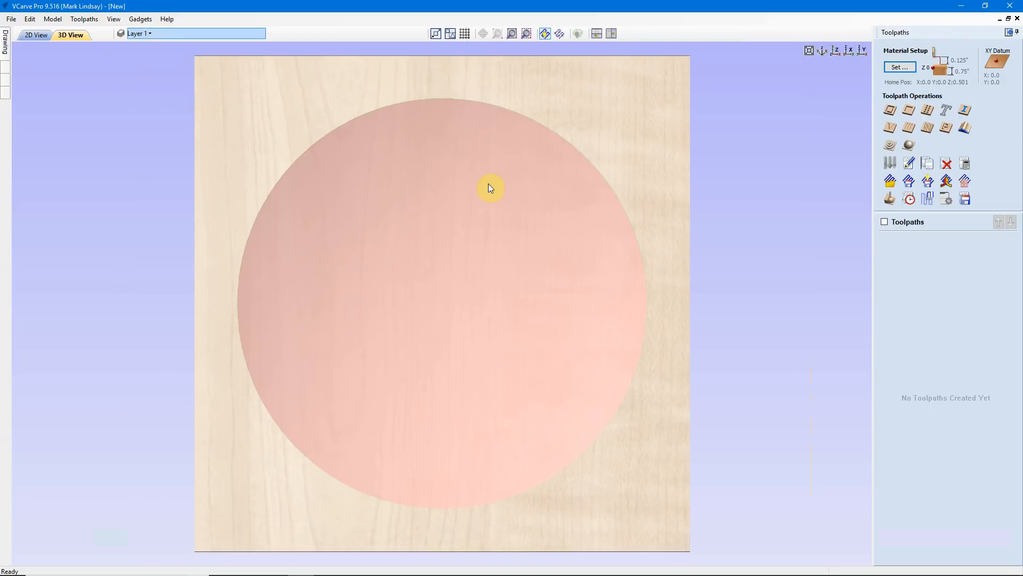
pyautogui.click(32, 35)
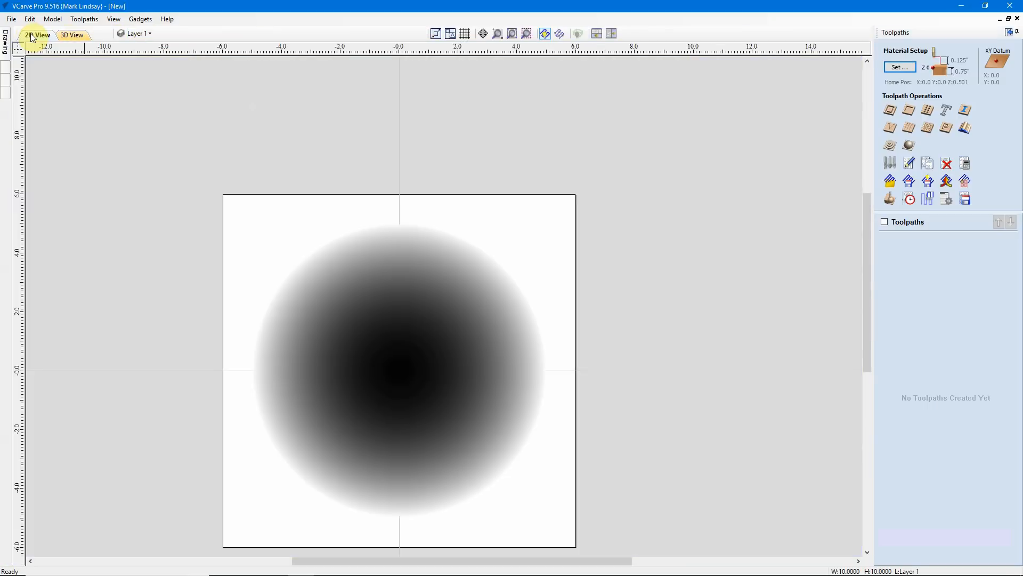
pyautogui.click(423, 366)
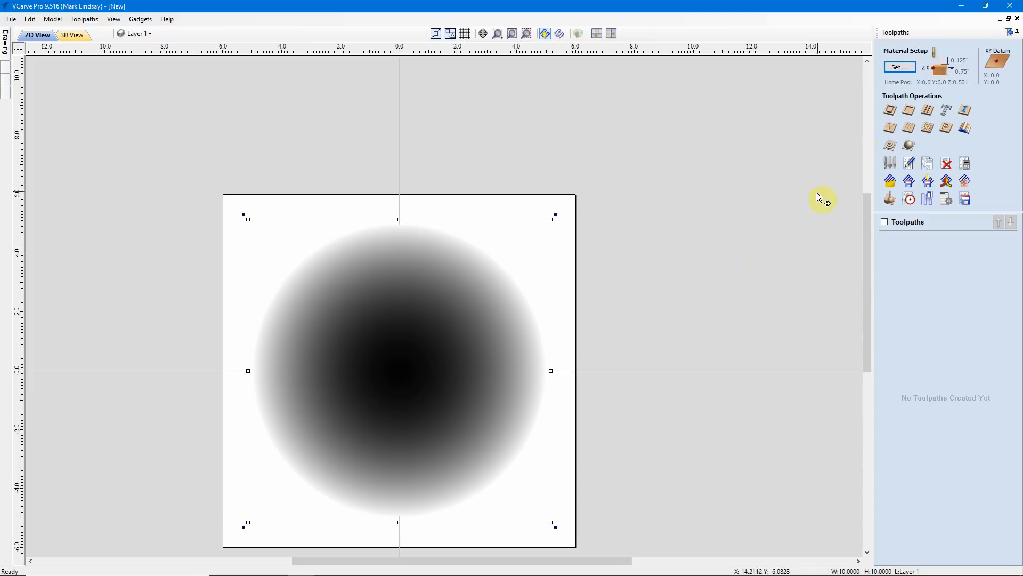
pyautogui.click(890, 151)
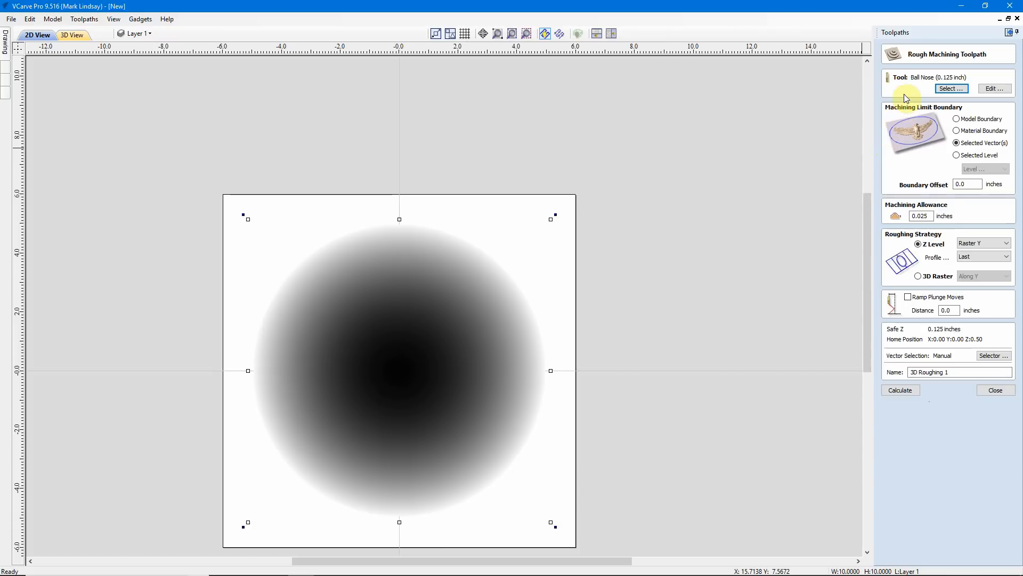
# Choose the Ball Nose (0.25 inch) tool for the roughing toolpath and set its stepover to 20%
pyautogui.click(952, 89)
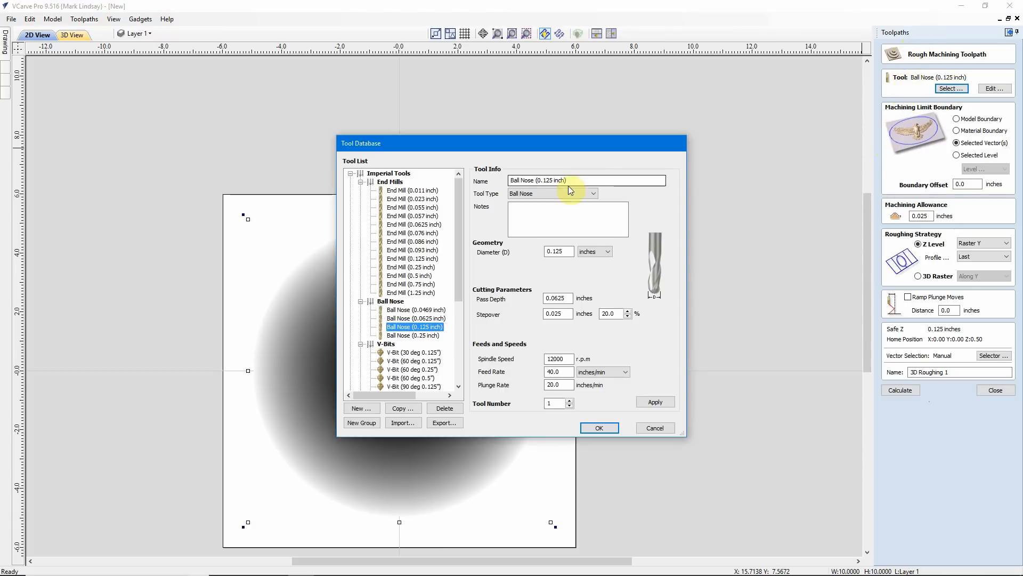
pyautogui.click(421, 336)
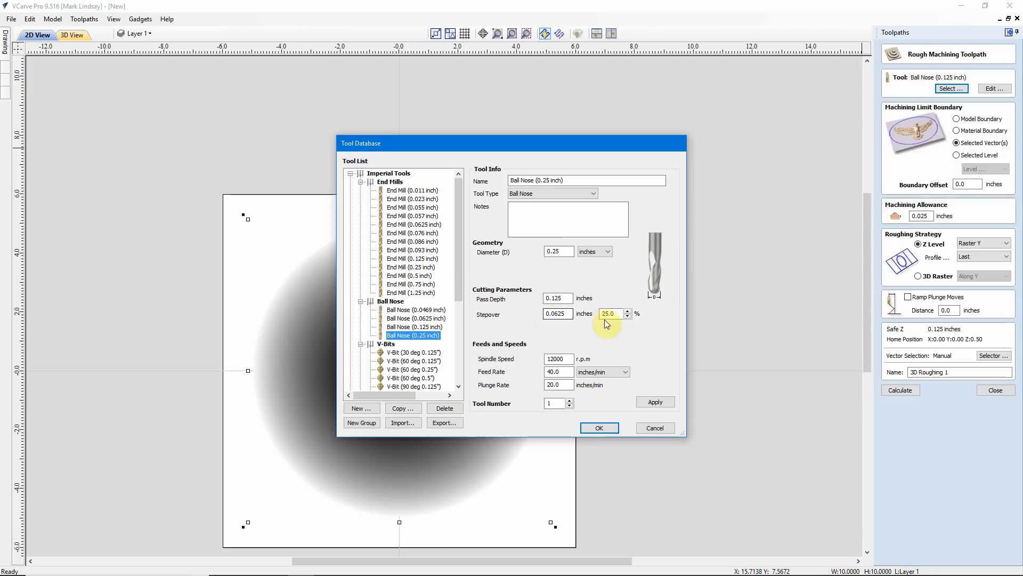
pyautogui.doubleClick(623, 316)
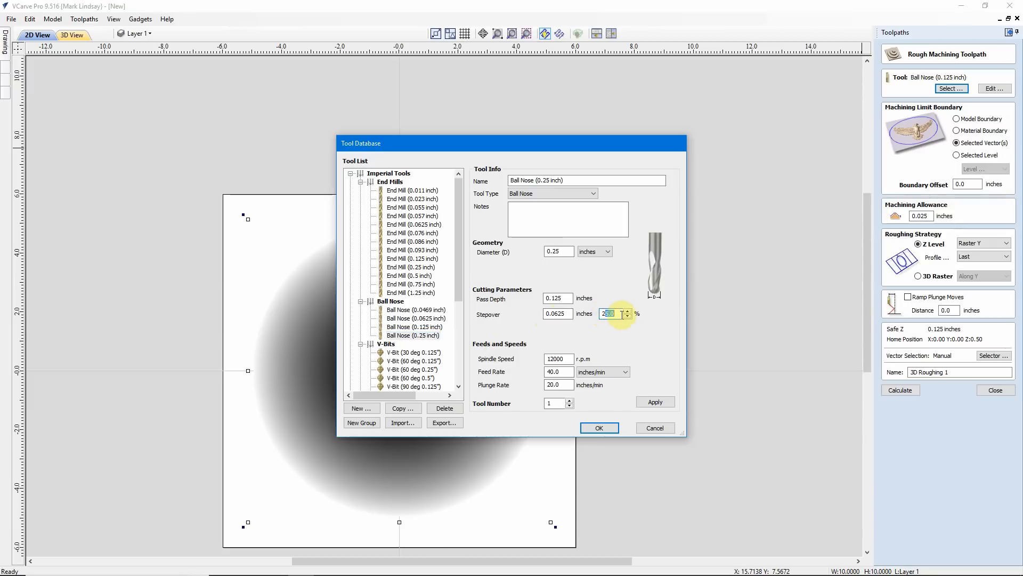
pyautogui.write('0.')
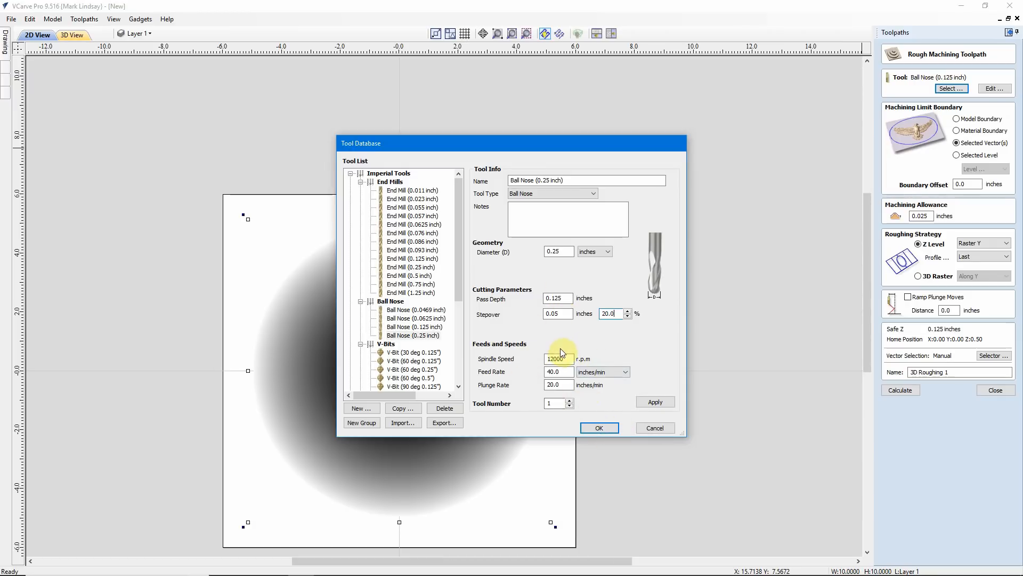
pyautogui.click(599, 428)
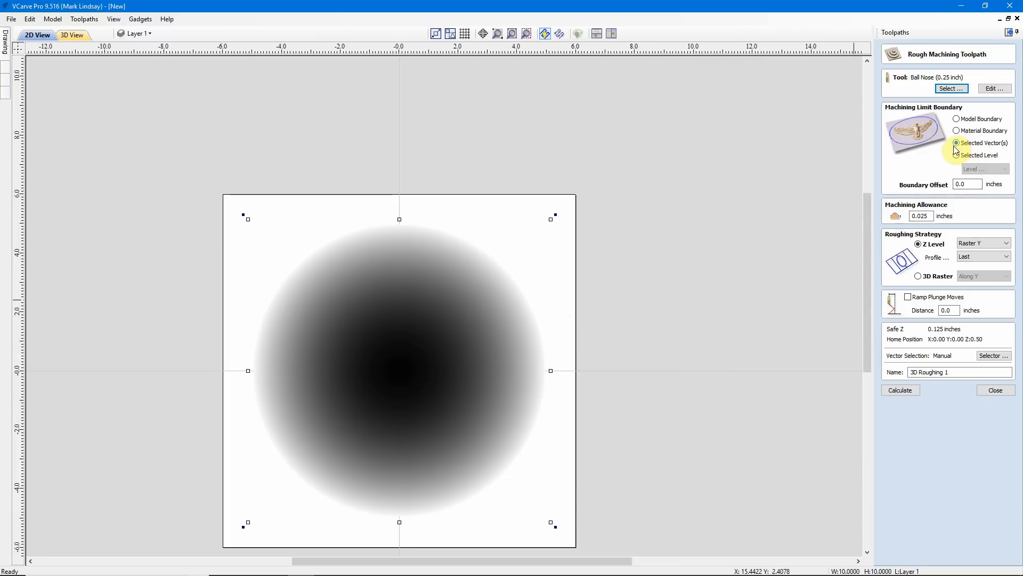
# Limit the roughing to the model boundary with a 0.25 inch boundary offset and calculate the toolpath
pyautogui.click(957, 119)
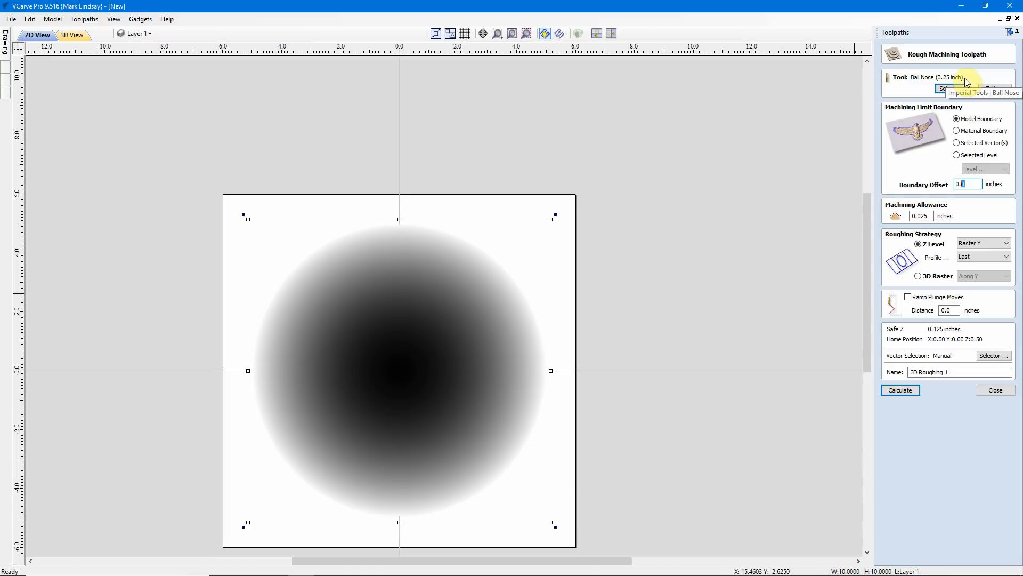
pyautogui.write('25')
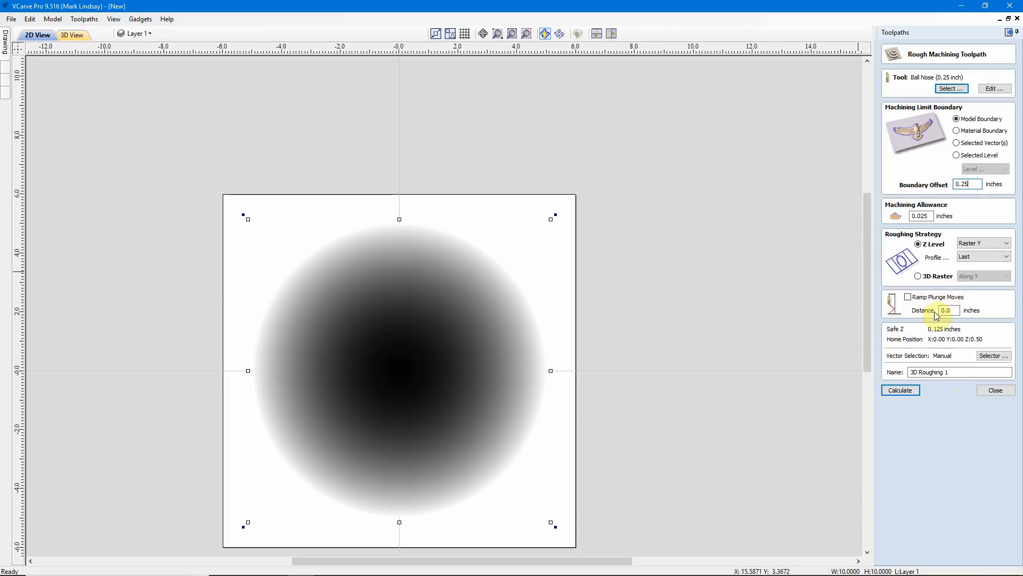
pyautogui.click(903, 392)
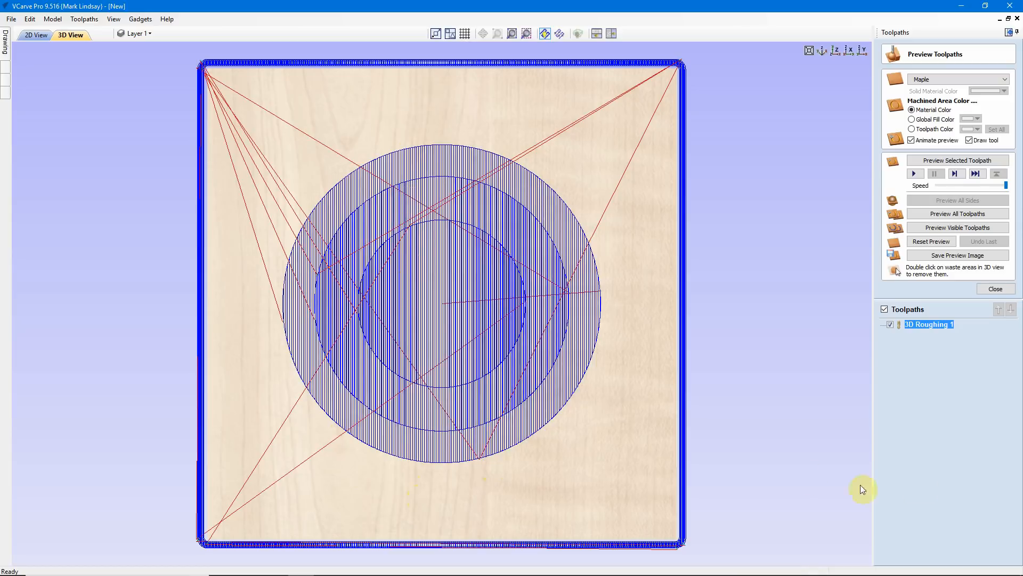
# Reopen the 3D Roughing 1 toolpath, change its Z Level strategy to Raster X and recalculate it
pyautogui.doubleClick(929, 324)
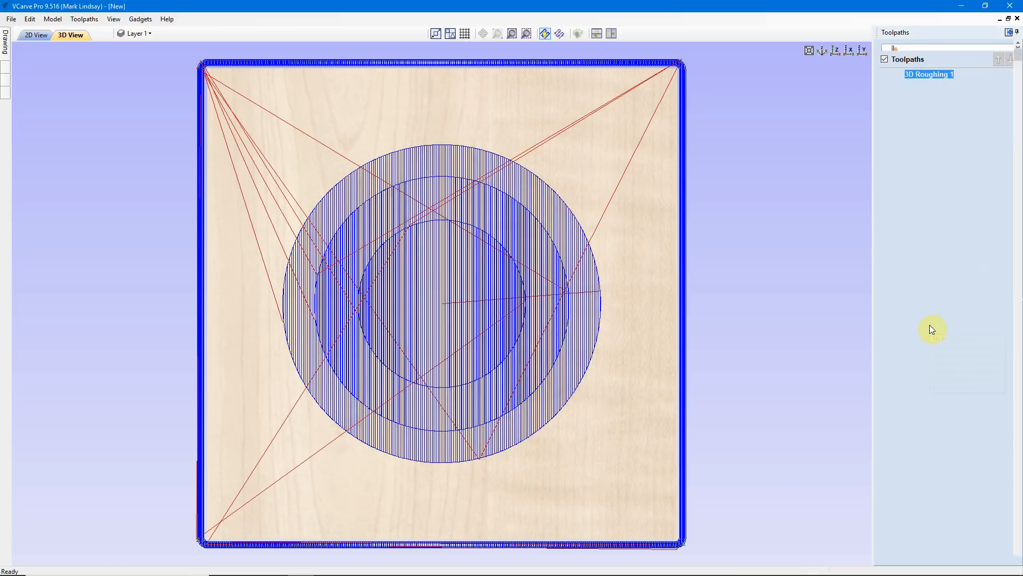
pyautogui.click(1003, 243)
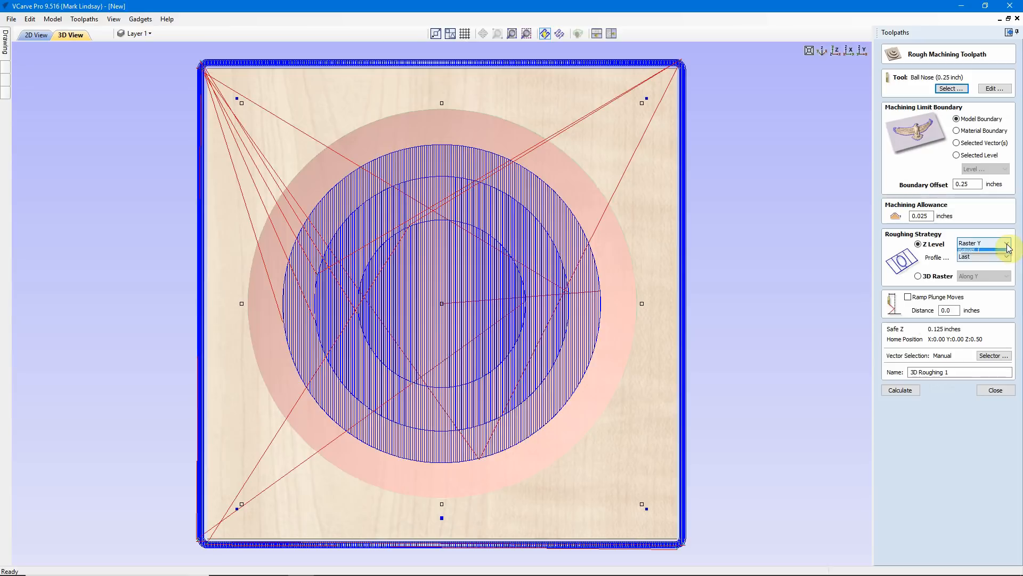
pyautogui.click(993, 252)
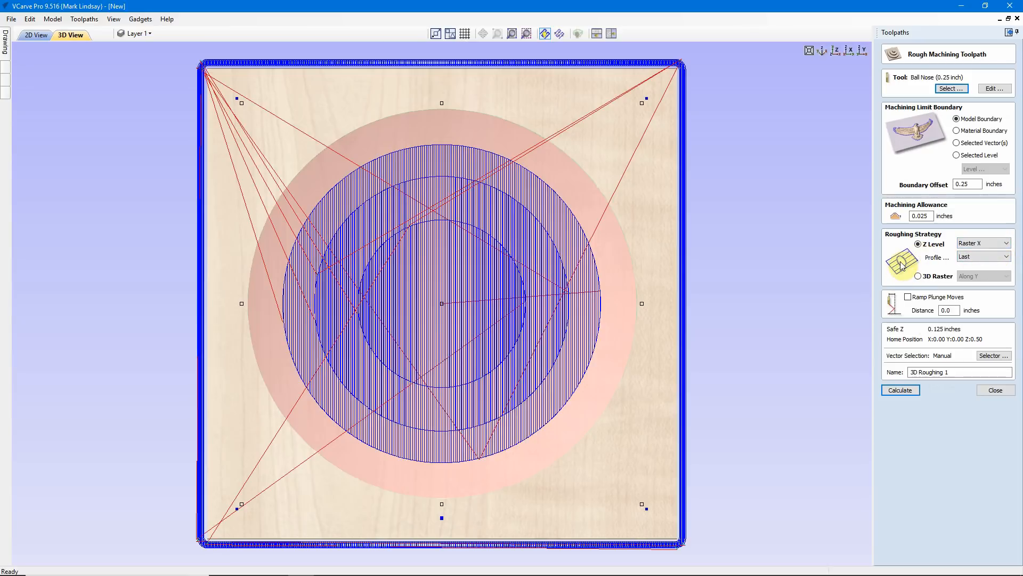
pyautogui.click(902, 391)
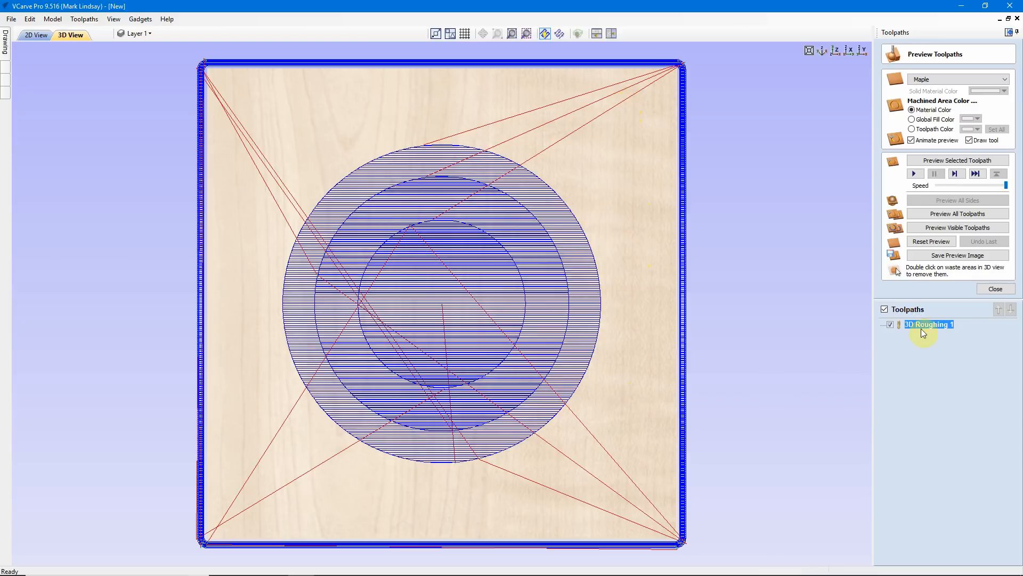
# Edit the 3D Roughing 1 toolpath again, set its Z Level strategy back to Raster Y and recalculate it
pyautogui.doubleClick(933, 324)
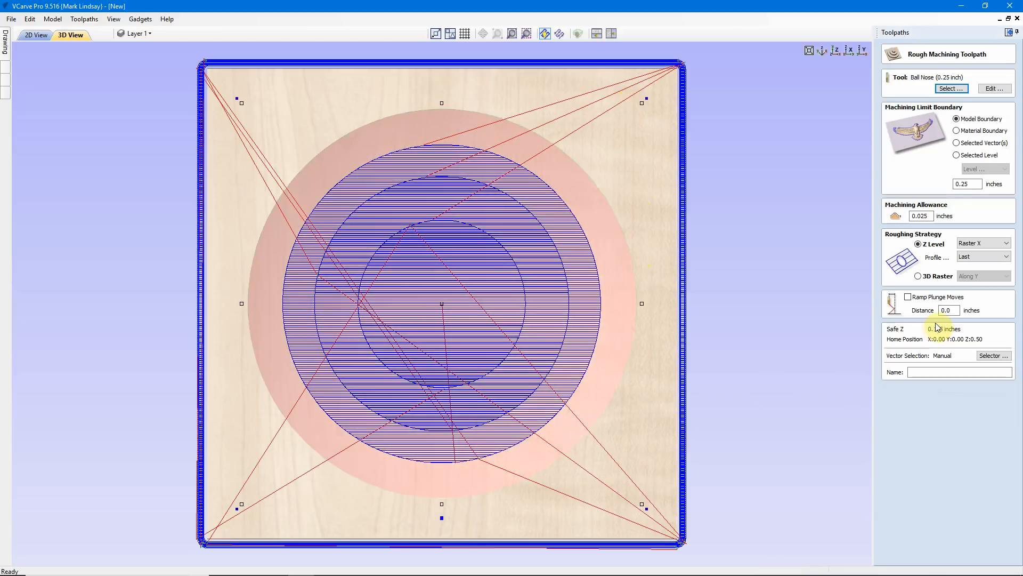
pyautogui.click(997, 243)
pyautogui.click(988, 260)
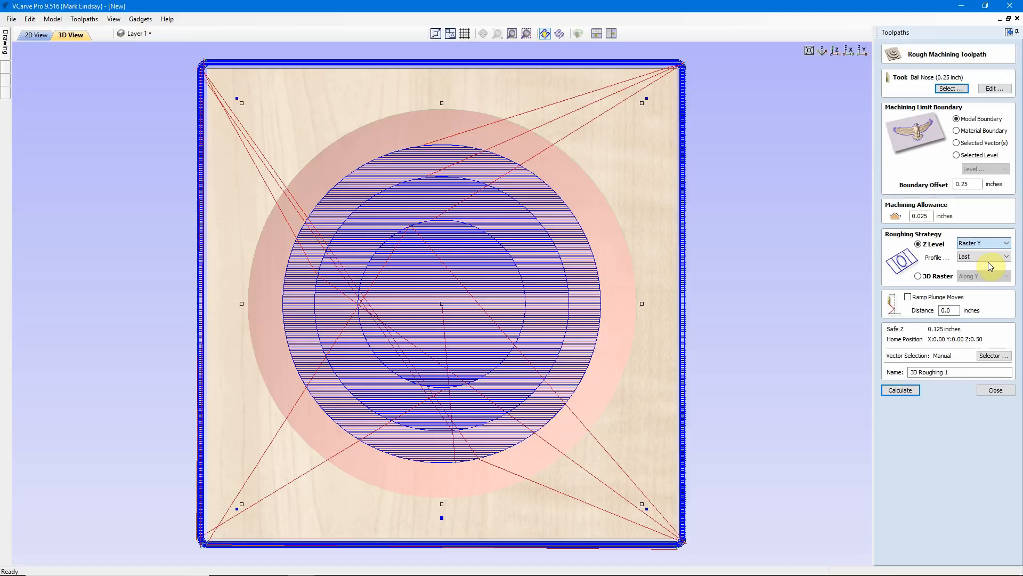
pyautogui.click(911, 392)
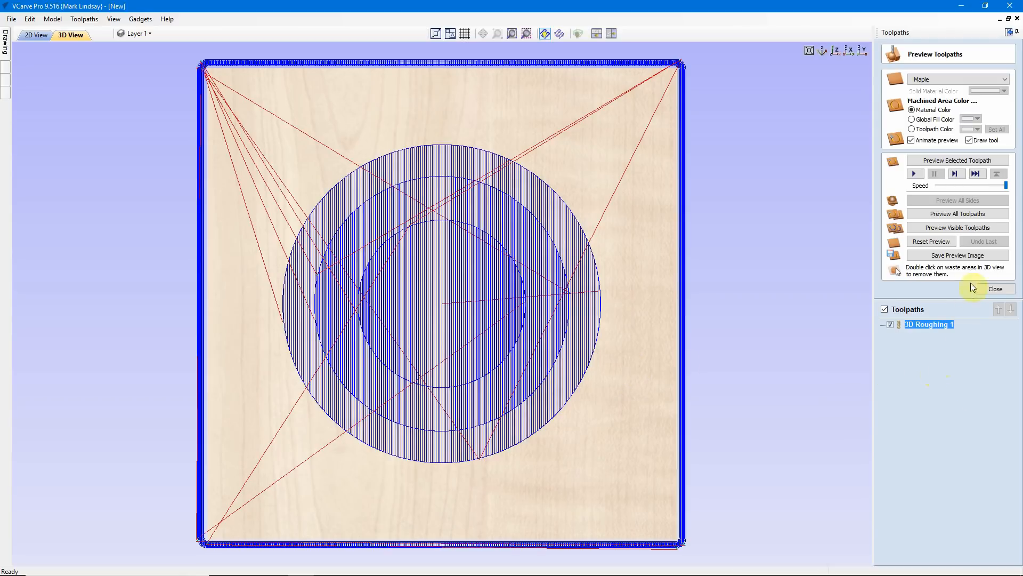
# Preview the 3D Roughing 1 toolpath and inspect the stepped rough cut from above and at low angles
pyautogui.click(963, 160)
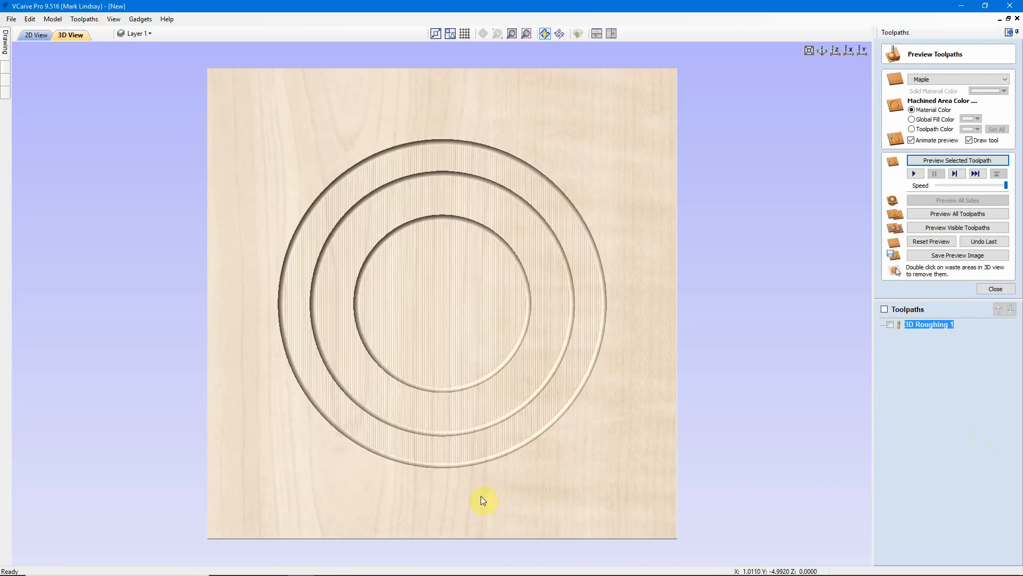
pyautogui.moveTo(461, 395); pyautogui.dragTo(469, 338)
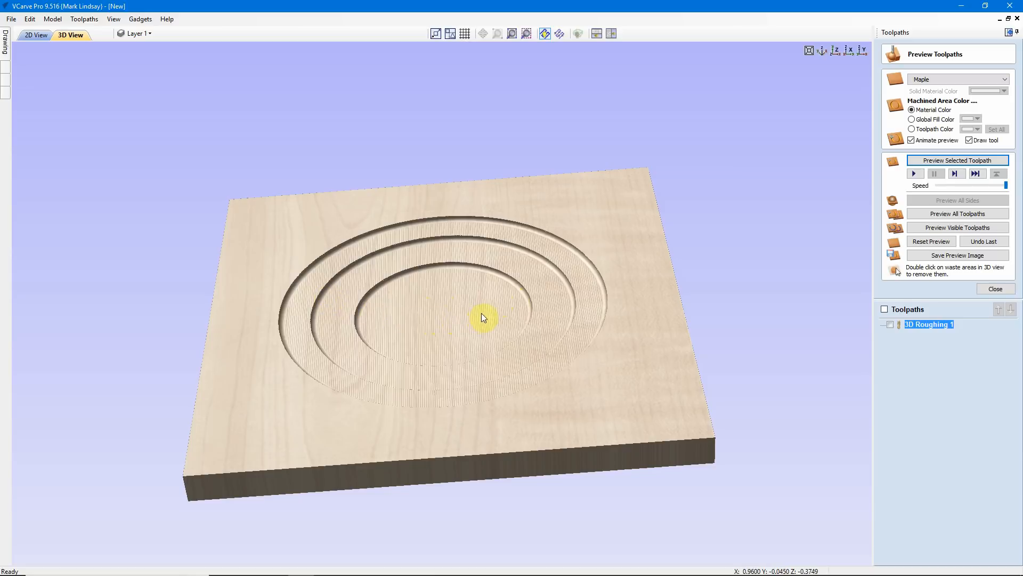
pyautogui.moveTo(470, 312); pyautogui.dragTo(468, 346)
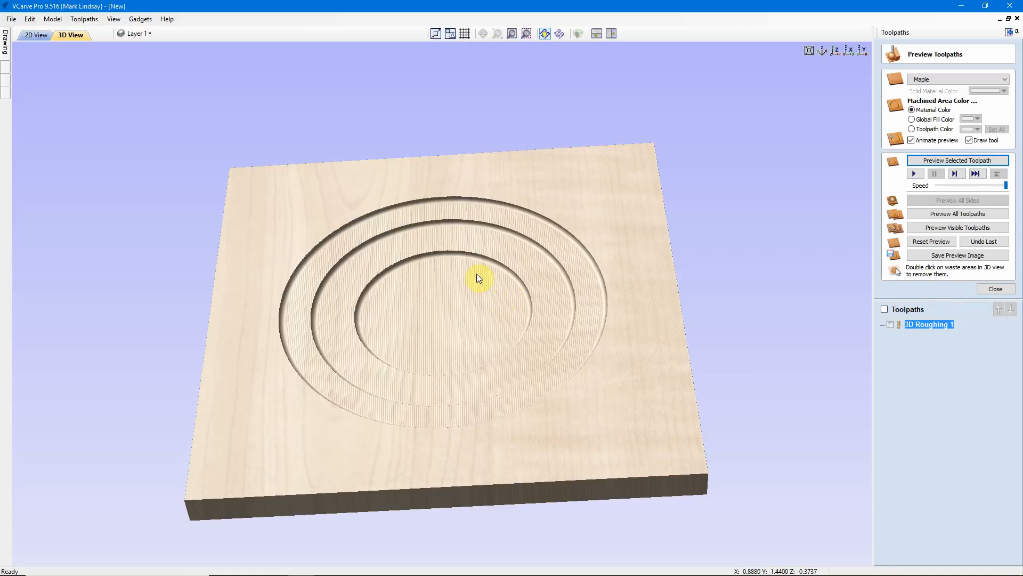
pyautogui.moveTo(455, 274); pyautogui.dragTo(458, 305)
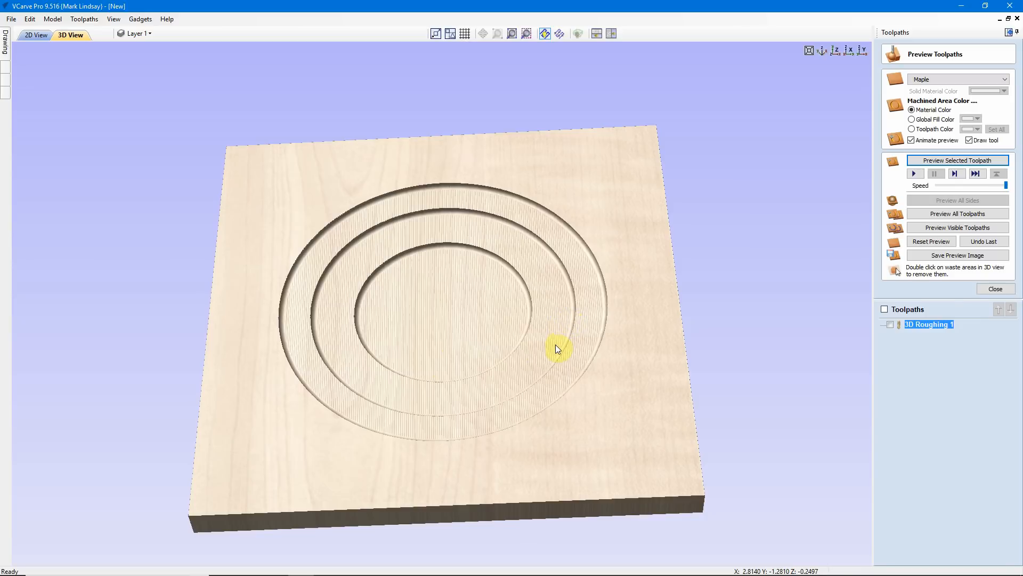
pyautogui.moveTo(548, 321); pyautogui.dragTo(558, 357)
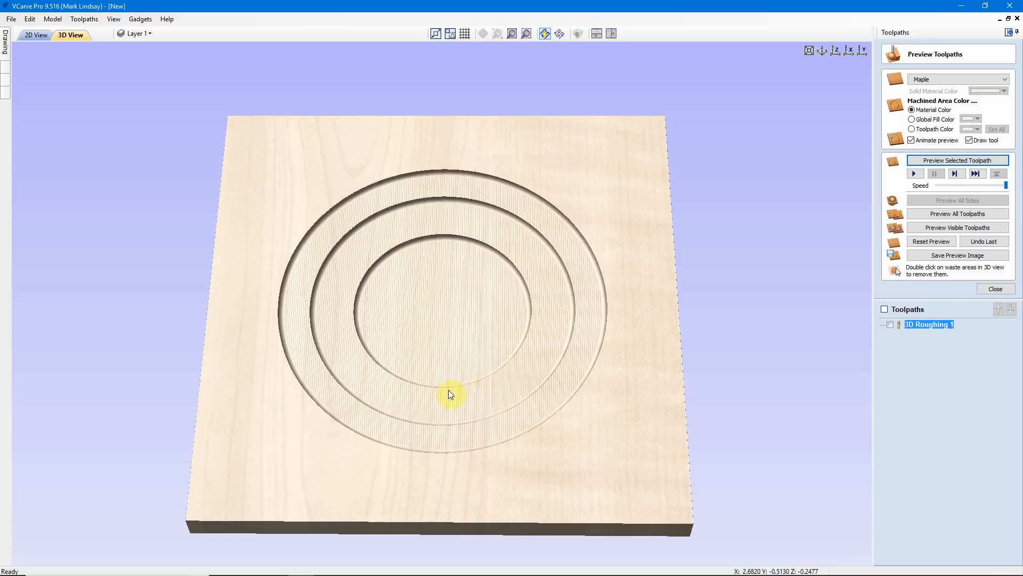
pyautogui.moveTo(449, 391); pyautogui.dragTo(457, 443)
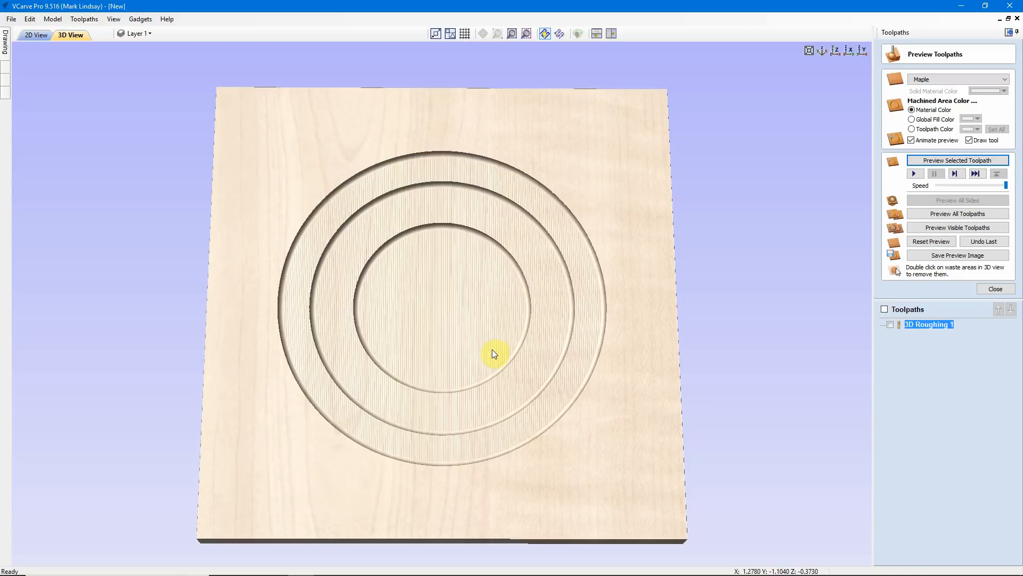
pyautogui.moveTo(465, 509); pyautogui.dragTo(463, 431)
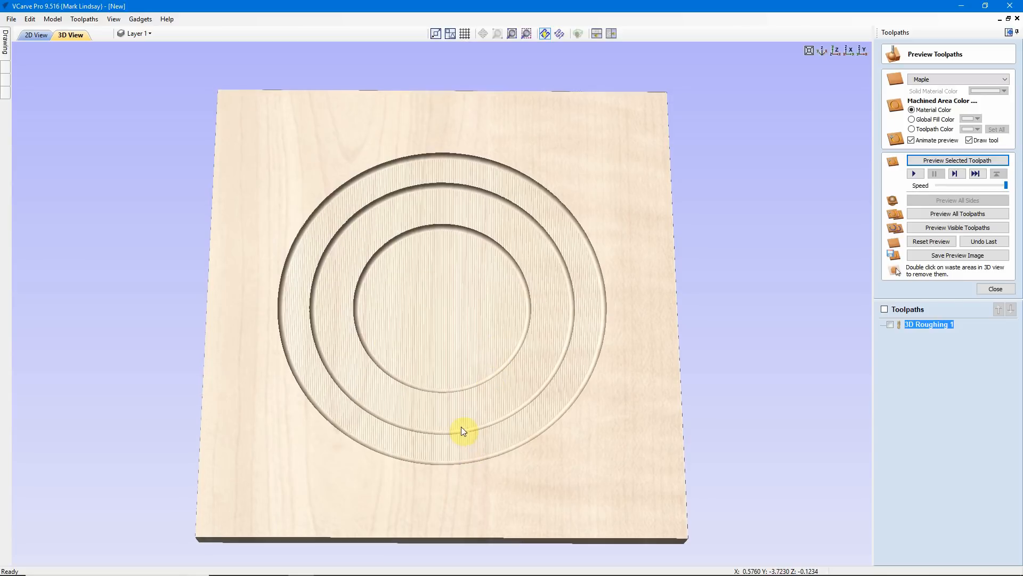
pyautogui.moveTo(460, 359); pyautogui.dragTo(462, 252)
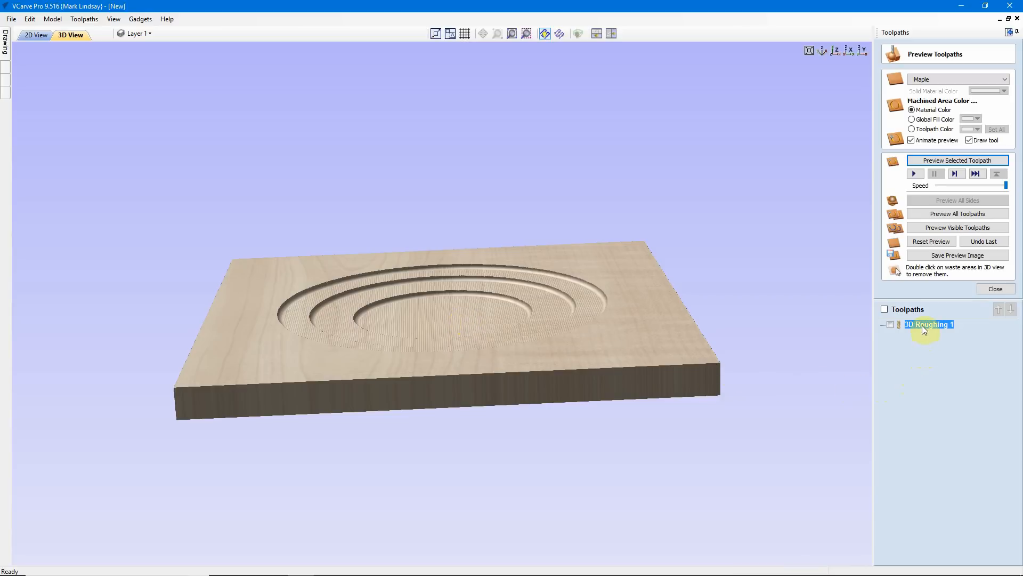
# View the previewed rough cut from straight above, close the toolpath preview and return to the 2D view
pyautogui.moveTo(925, 329)
pyautogui.click(836, 51)
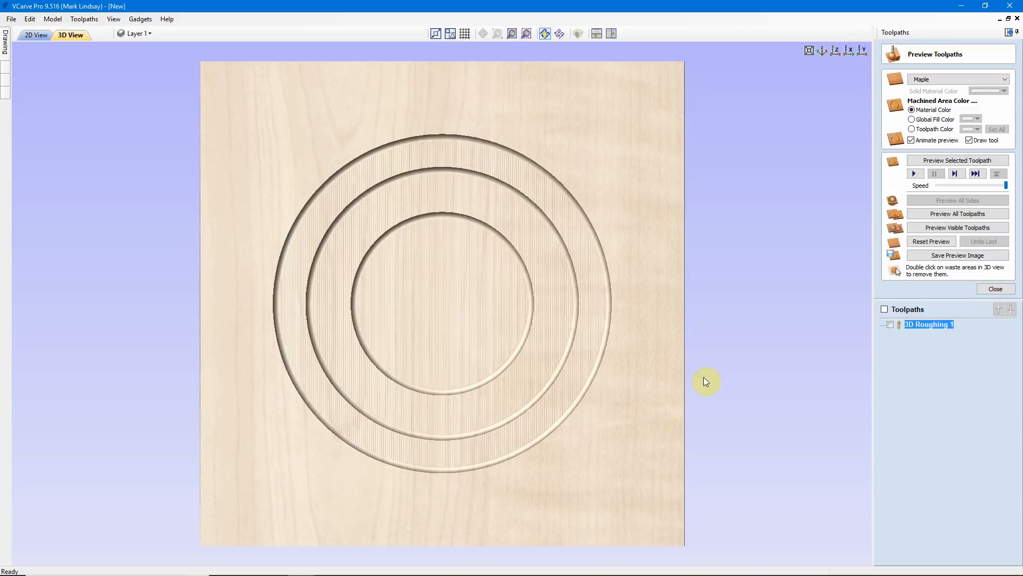
pyautogui.click(997, 289)
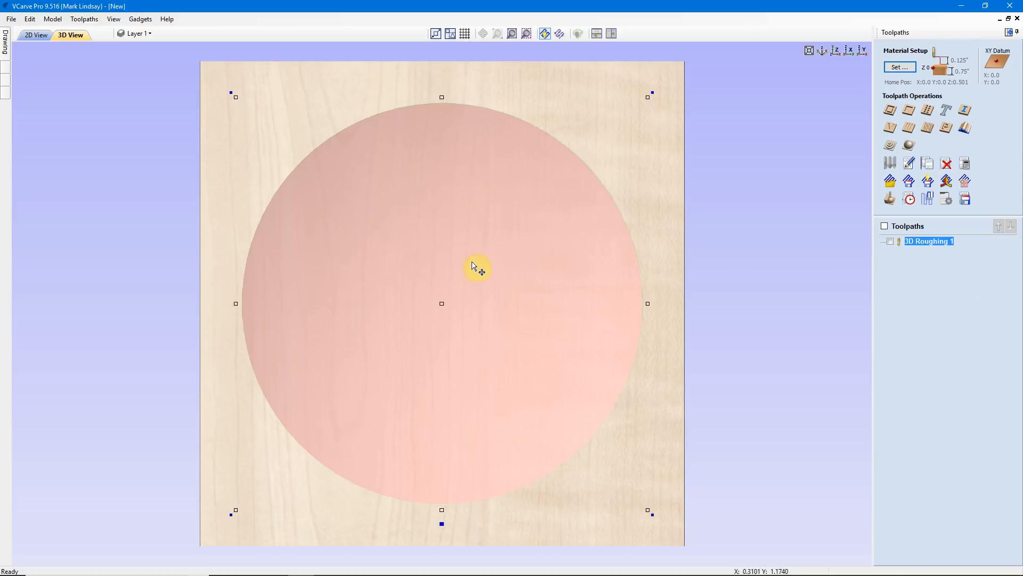
pyautogui.click(28, 36)
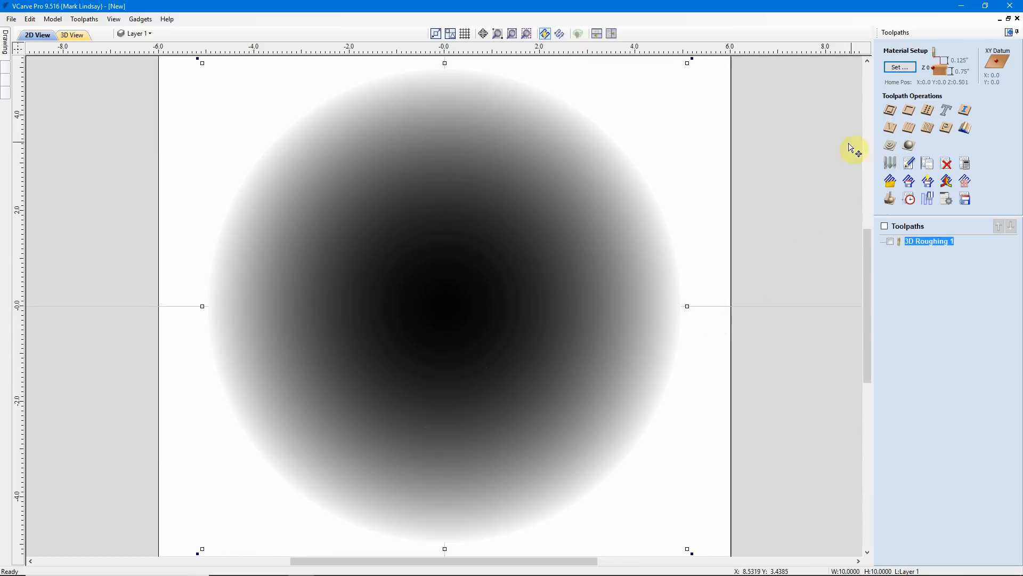
# Start a 3D finishing toolpath and choose the 0.25 inch ball nose as its cutting tool
pyautogui.click(909, 146)
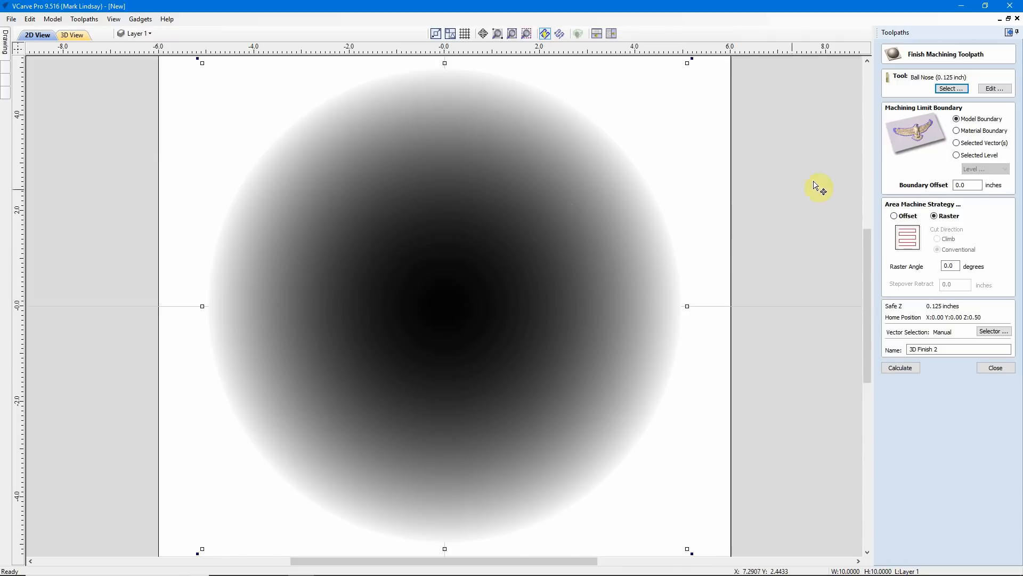
pyautogui.click(954, 89)
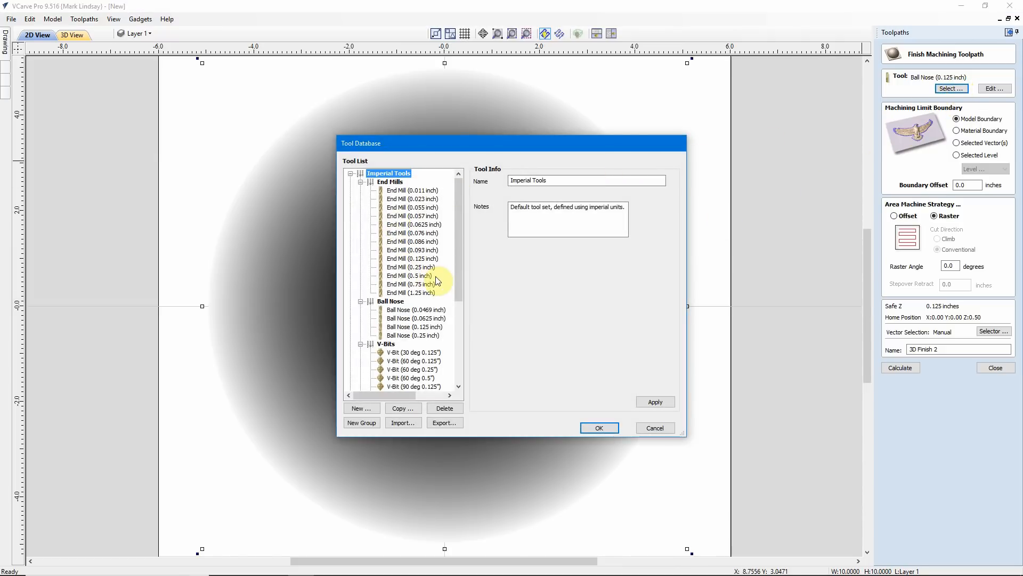
pyautogui.click(421, 336)
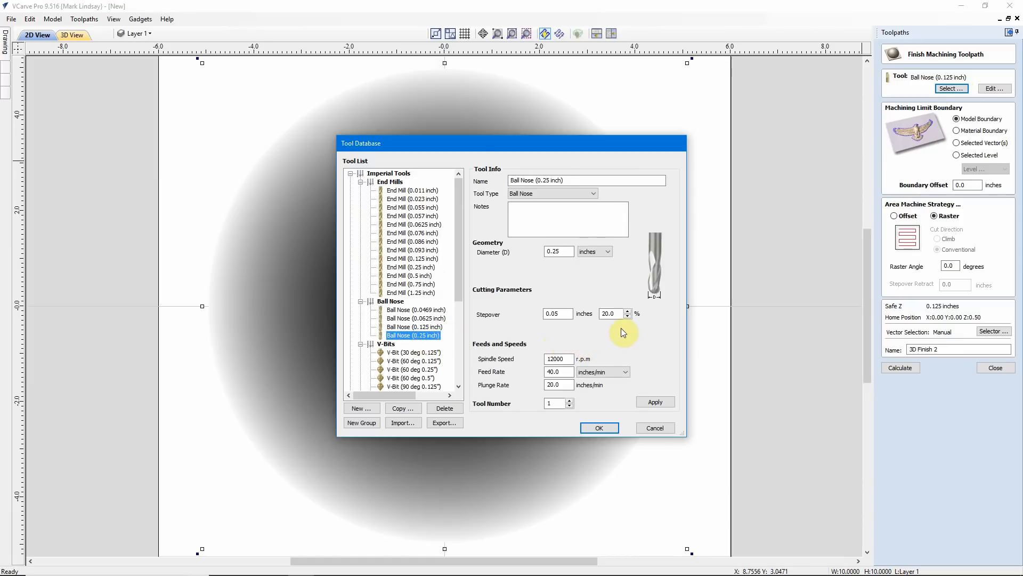
pyautogui.click(601, 312)
pyautogui.click(603, 429)
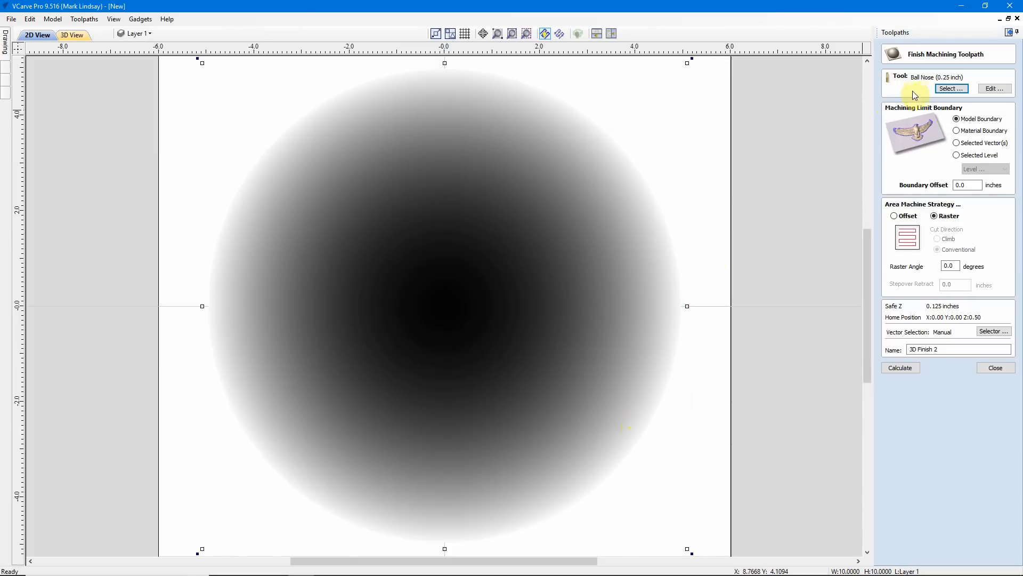
# Set the ball nose's stepover to 9% for this finishing toolpath and calculate it with the model boundary and raster strategy
pyautogui.click(989, 91)
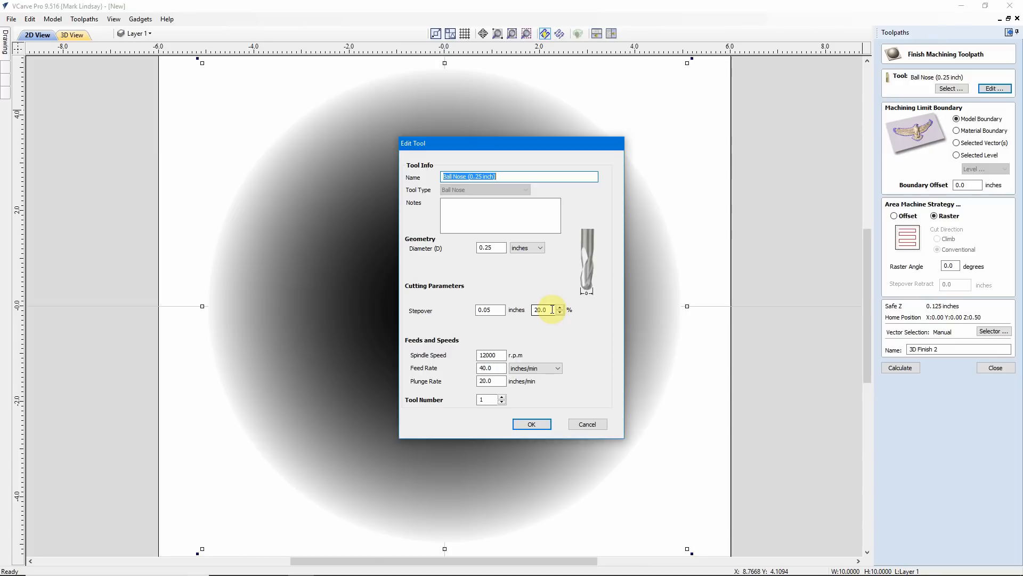
pyautogui.moveTo(552, 309); pyautogui.dragTo(530, 310)
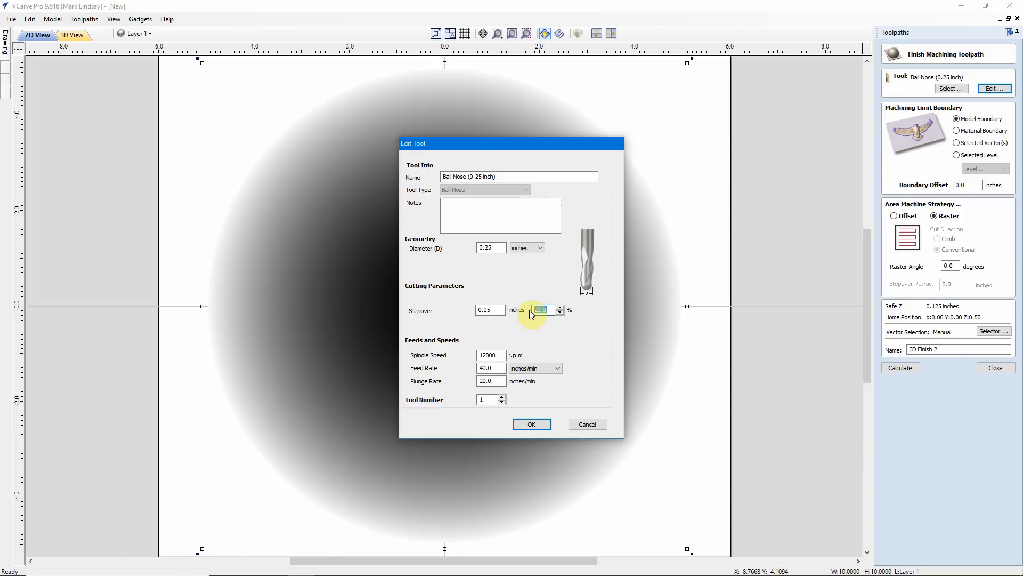
pyautogui.write('9')
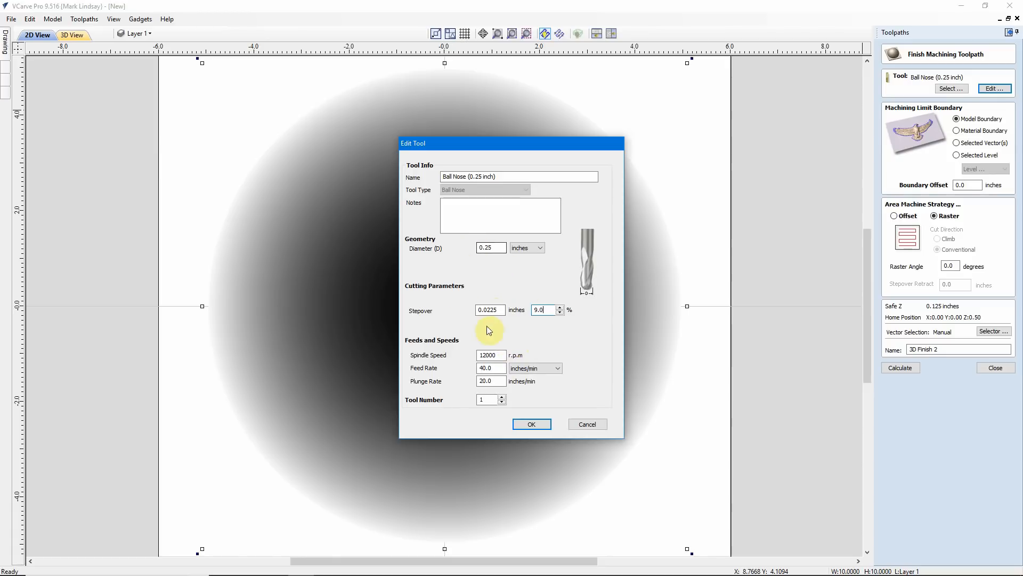
pyautogui.click(533, 426)
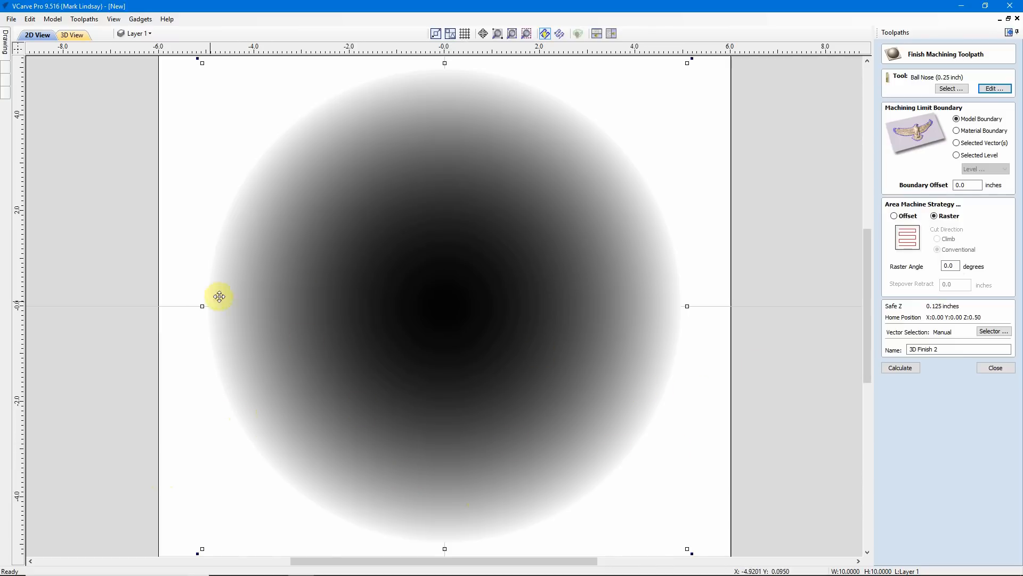
pyautogui.click(901, 368)
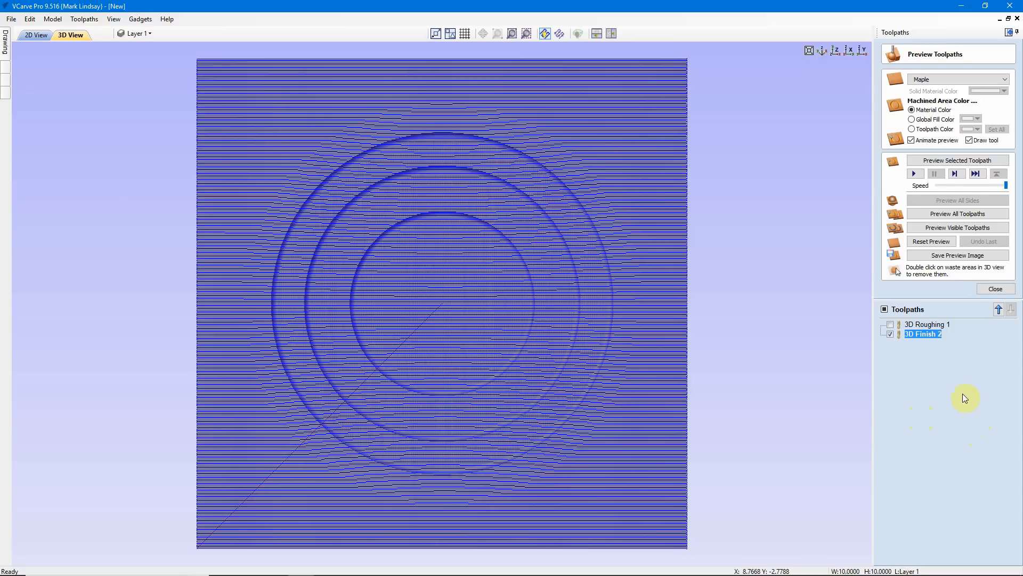
# Check the settings of the 3D Finish 2 toolpath and run its preview over the rough cut
pyautogui.doubleClick(918, 335)
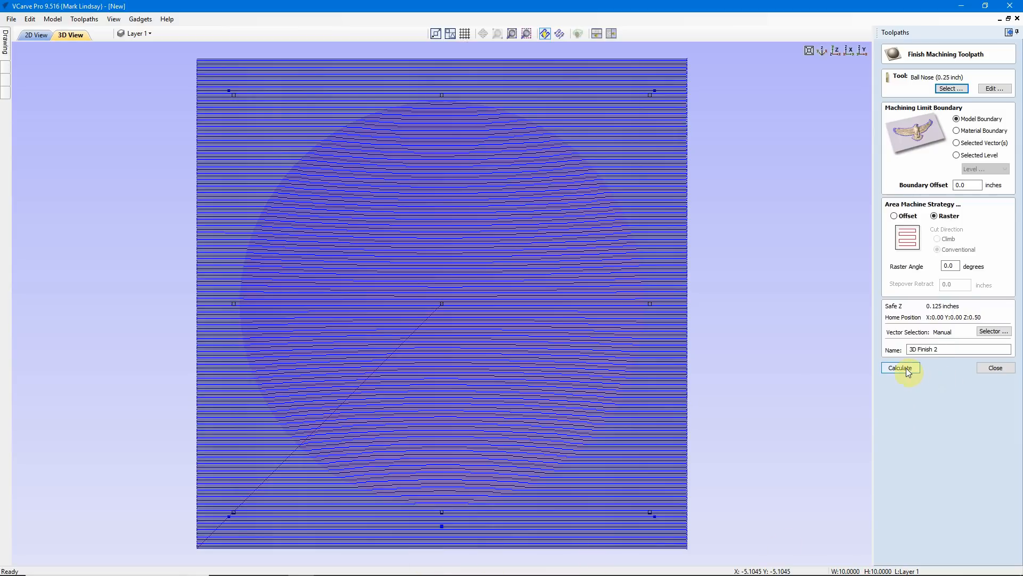
pyautogui.click(996, 367)
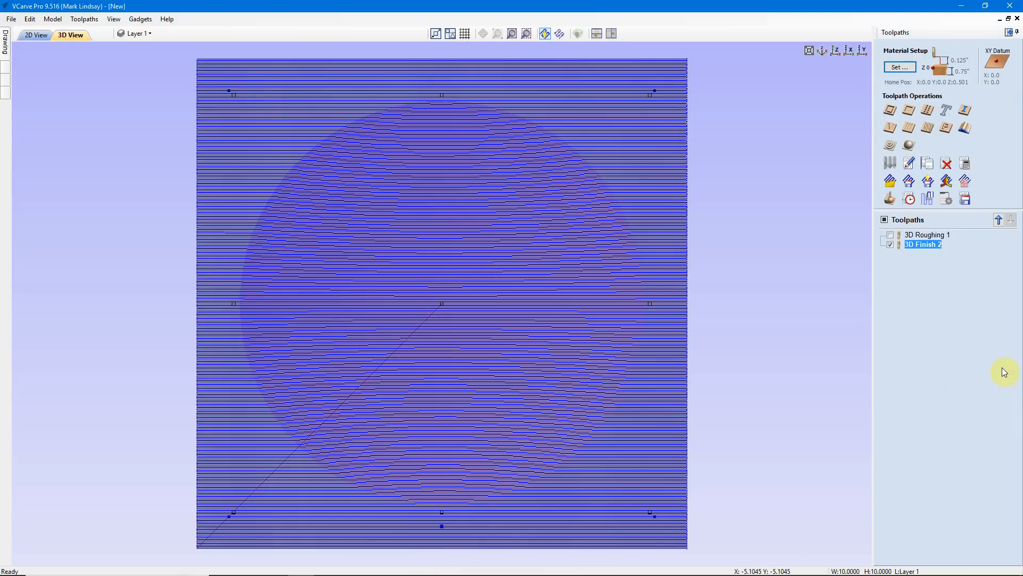
pyautogui.click(900, 205)
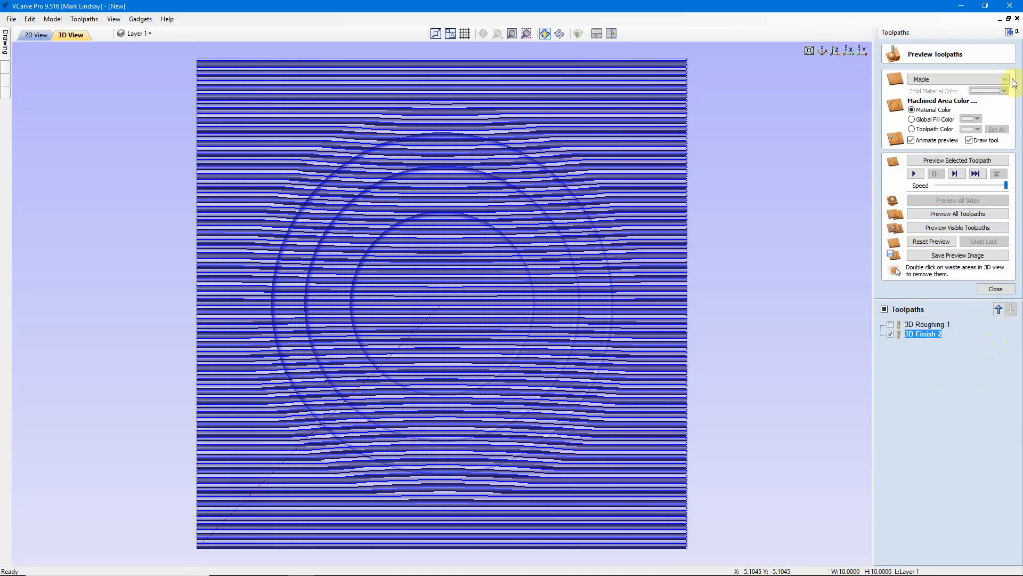
pyautogui.click(964, 161)
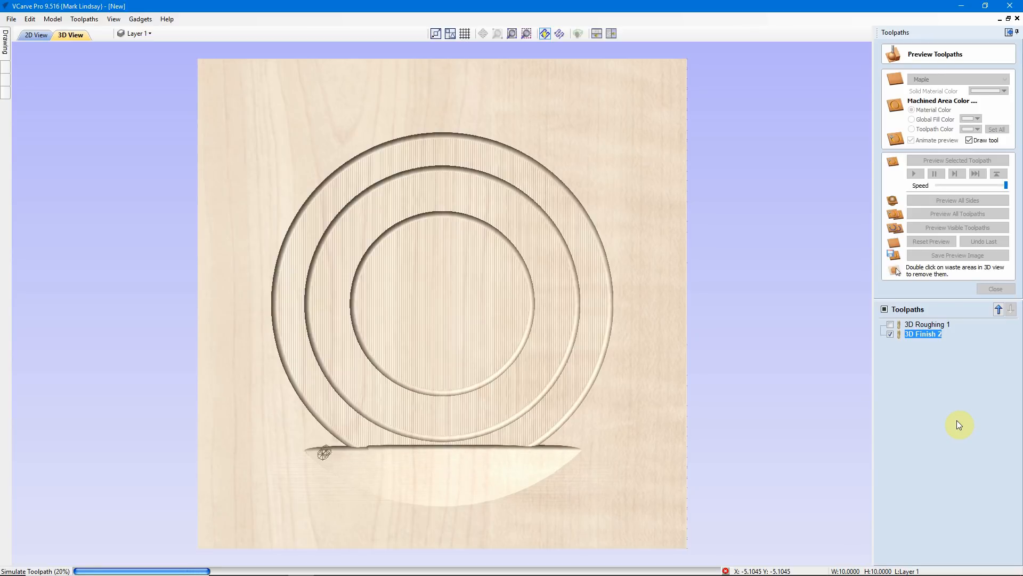
pyautogui.click(969, 140)
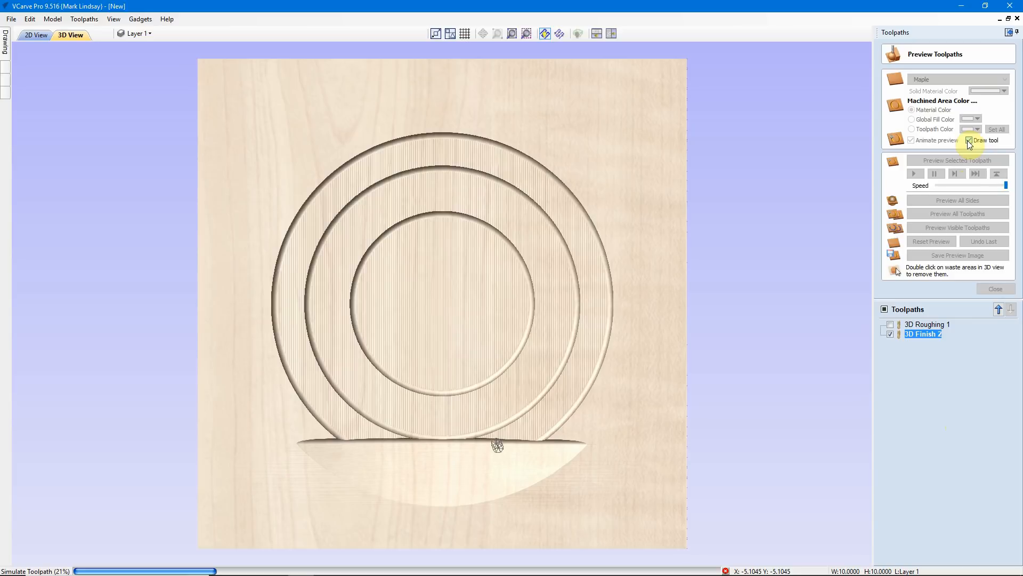
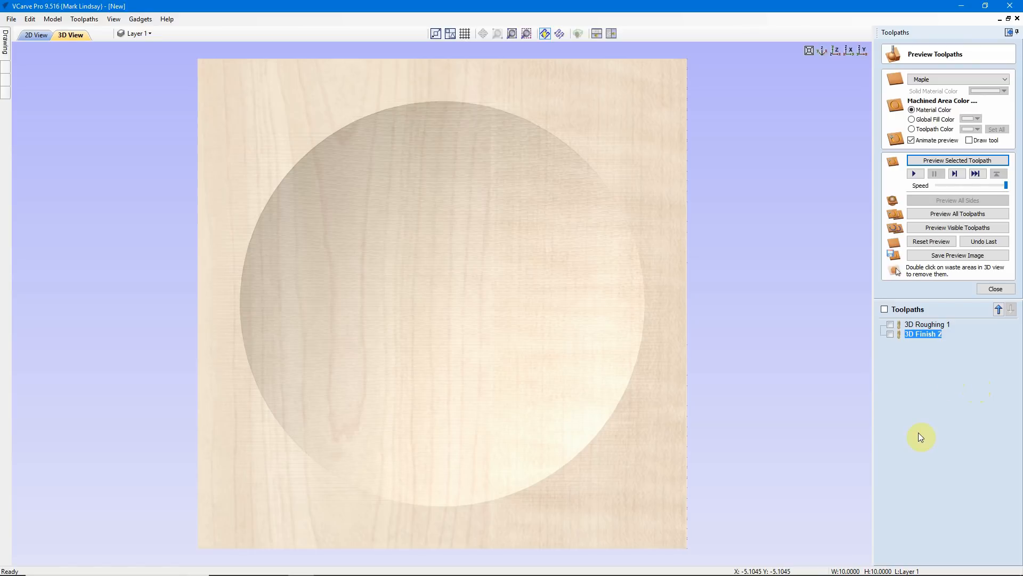
# Set the material shown in the toolpath preview of the carved dish to Medium Wood
pyautogui.moveTo(612, 510); pyautogui.dragTo(486, 287)
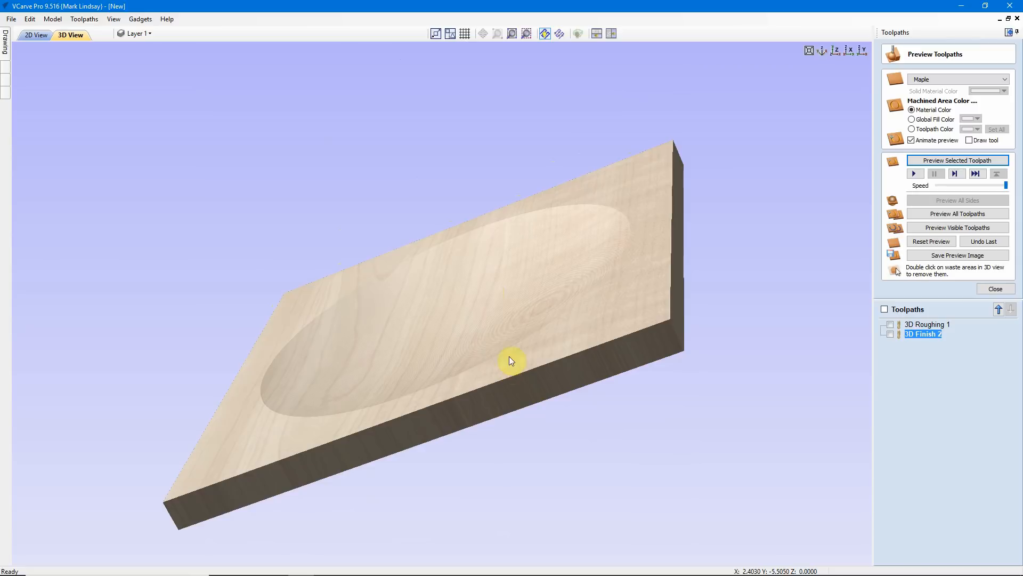
pyautogui.moveTo(510, 361); pyautogui.dragTo(565, 446)
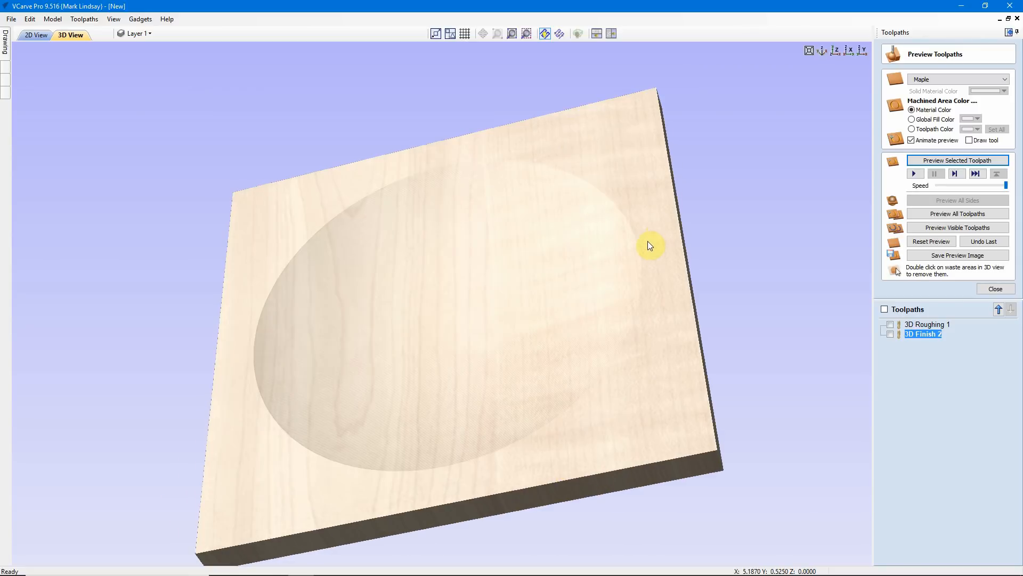
pyautogui.scroll(3, 651, 245)
pyautogui.scroll(2, 736, 209)
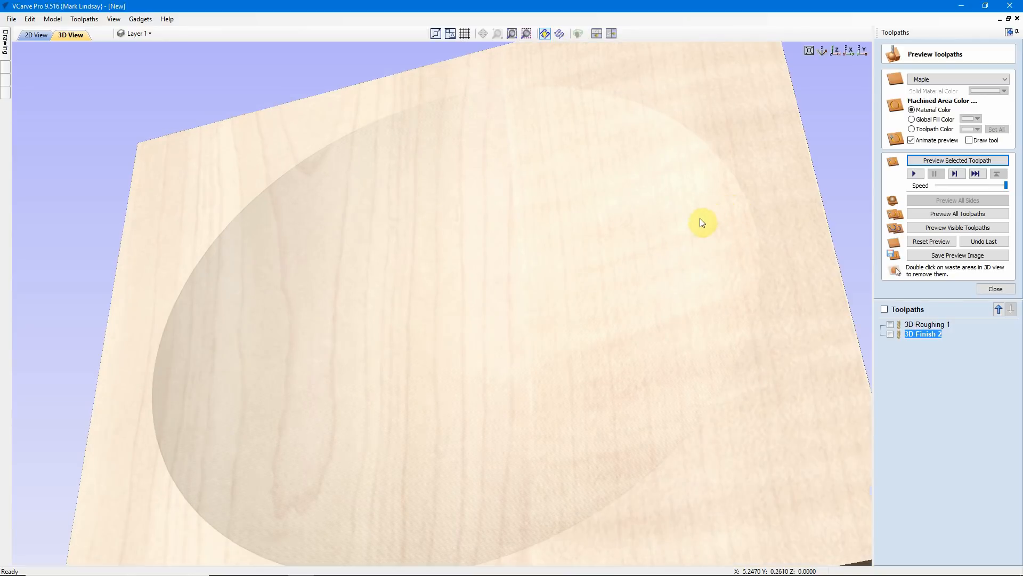
pyautogui.moveTo(741, 276); pyautogui.dragTo(882, 70)
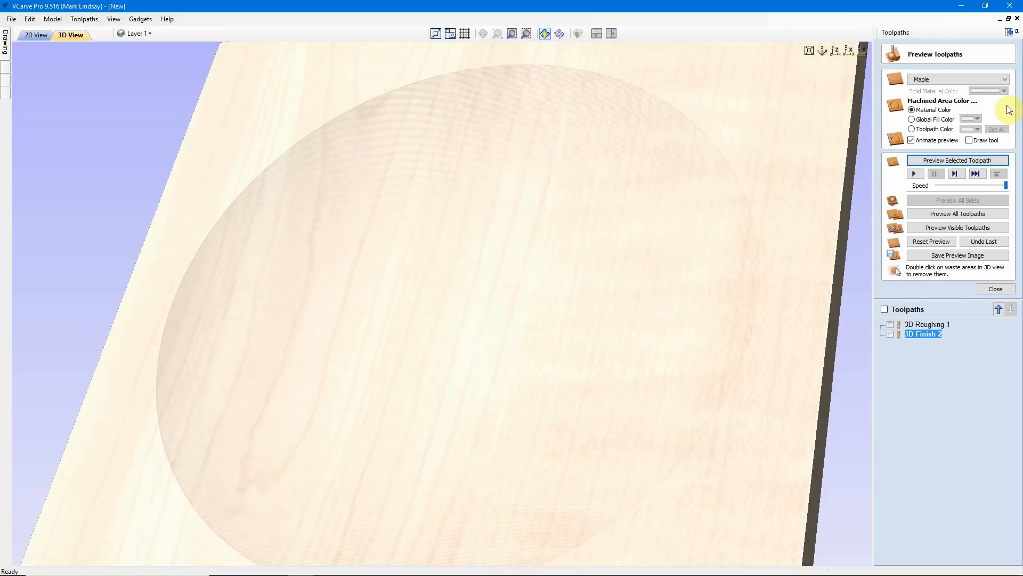
pyautogui.click(1009, 80)
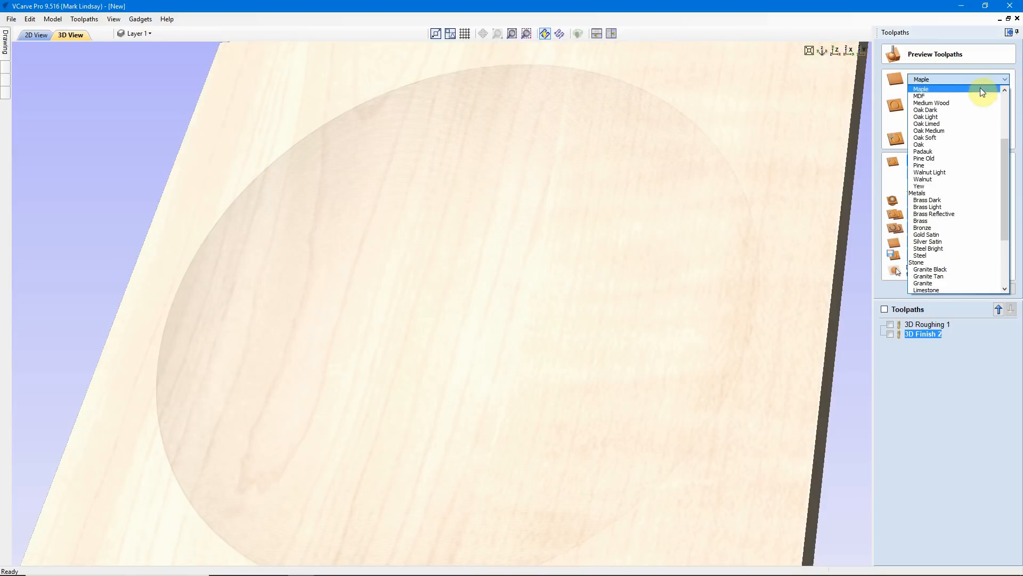
pyautogui.click(958, 103)
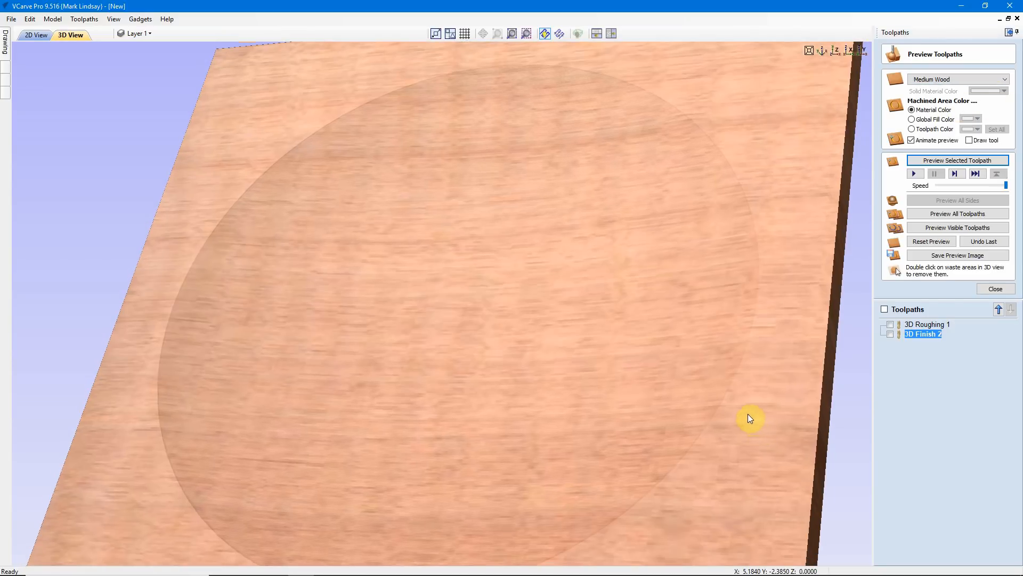
# Examine the finished dish surface in the toolpath preview from several angles and close up, ending with a straight-down view
pyautogui.moveTo(736, 413); pyautogui.dragTo(731, 407)
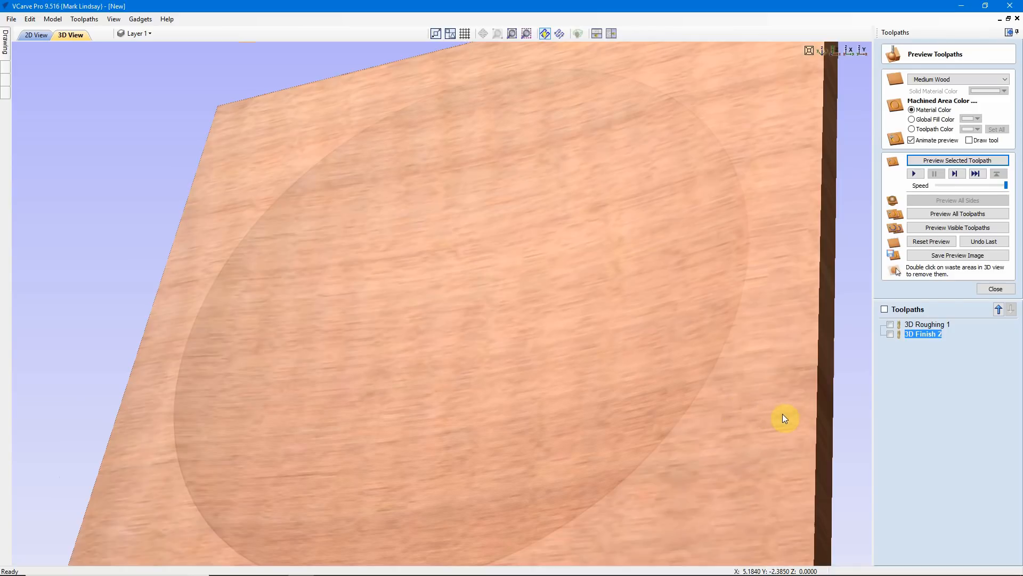
pyautogui.moveTo(738, 194); pyautogui.dragTo(719, 206)
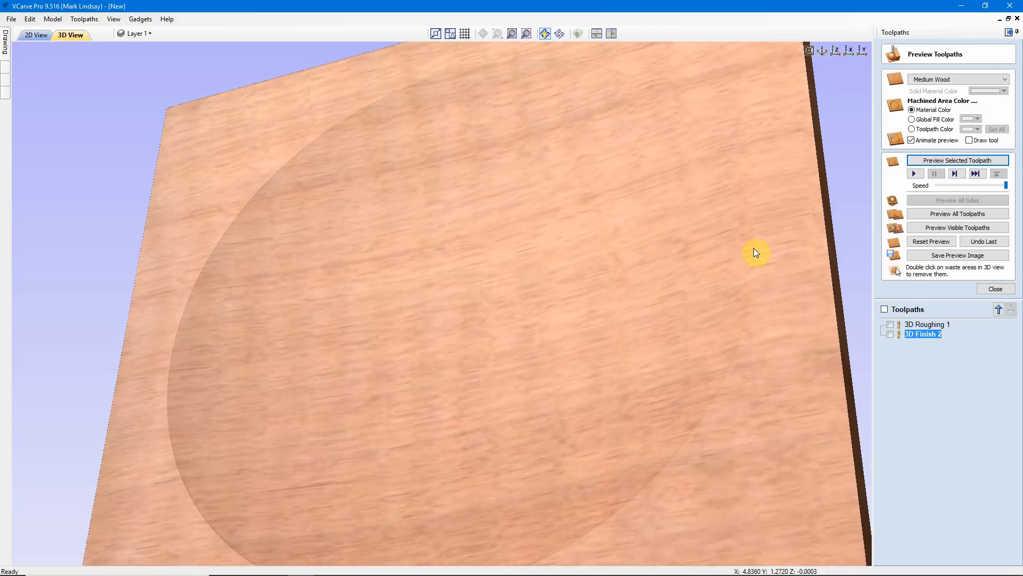
pyautogui.moveTo(724, 457); pyautogui.dragTo(703, 399)
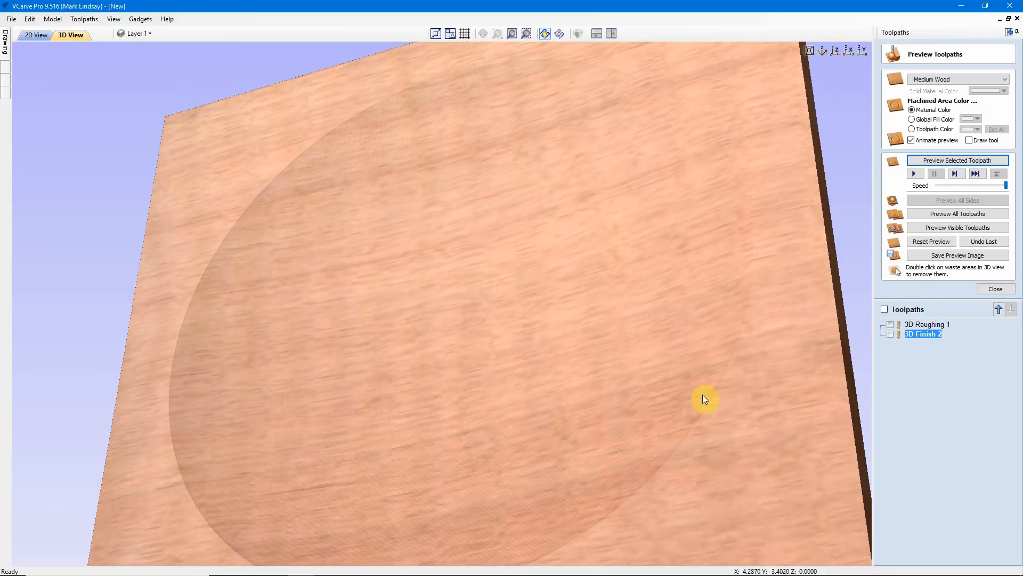
pyautogui.moveTo(769, 425); pyautogui.dragTo(274, 256)
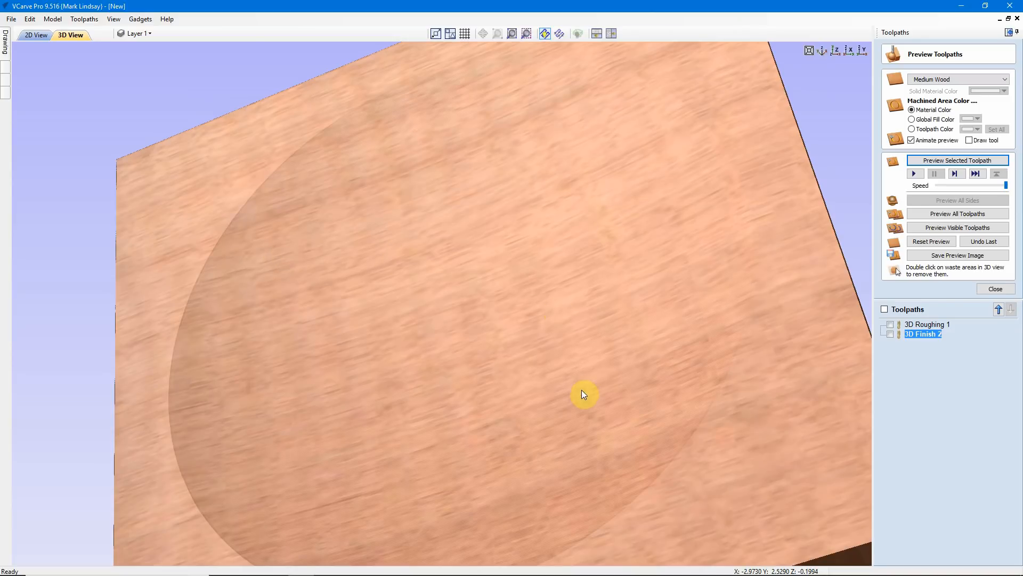
pyautogui.moveTo(530, 358); pyautogui.dragTo(535, 327)
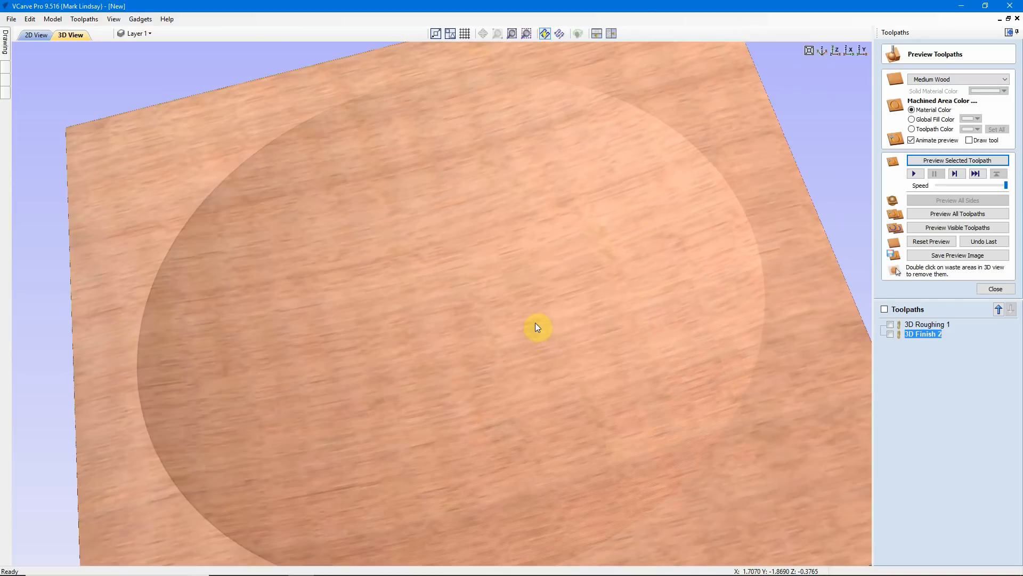
pyautogui.moveTo(534, 292); pyautogui.dragTo(472, 305)
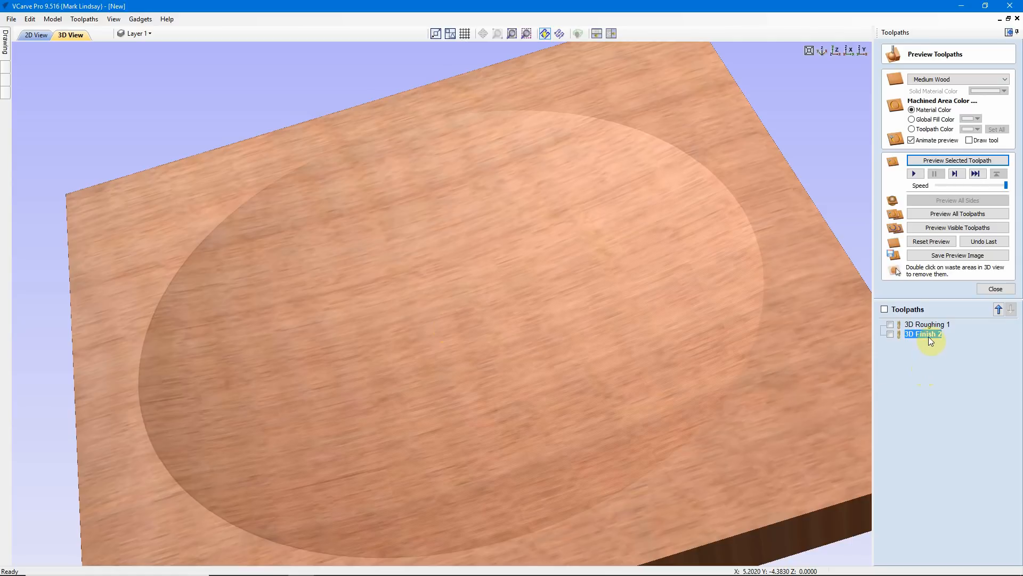
pyautogui.moveTo(929, 335)
pyautogui.moveTo(453, 364); pyautogui.dragTo(398, 369)
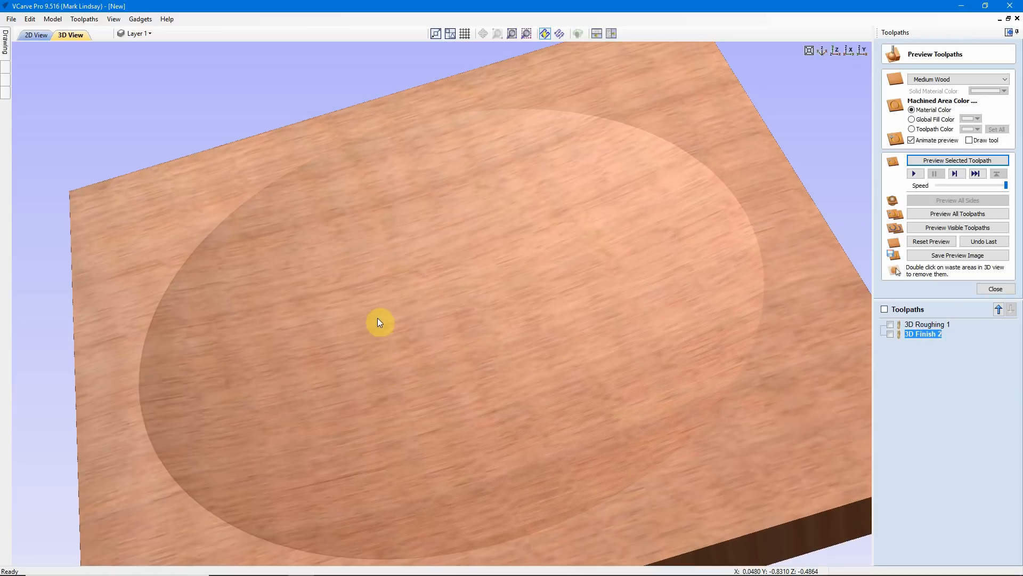
pyautogui.moveTo(377, 319); pyautogui.dragTo(383, 296)
pyautogui.moveTo(454, 277); pyautogui.dragTo(500, 246)
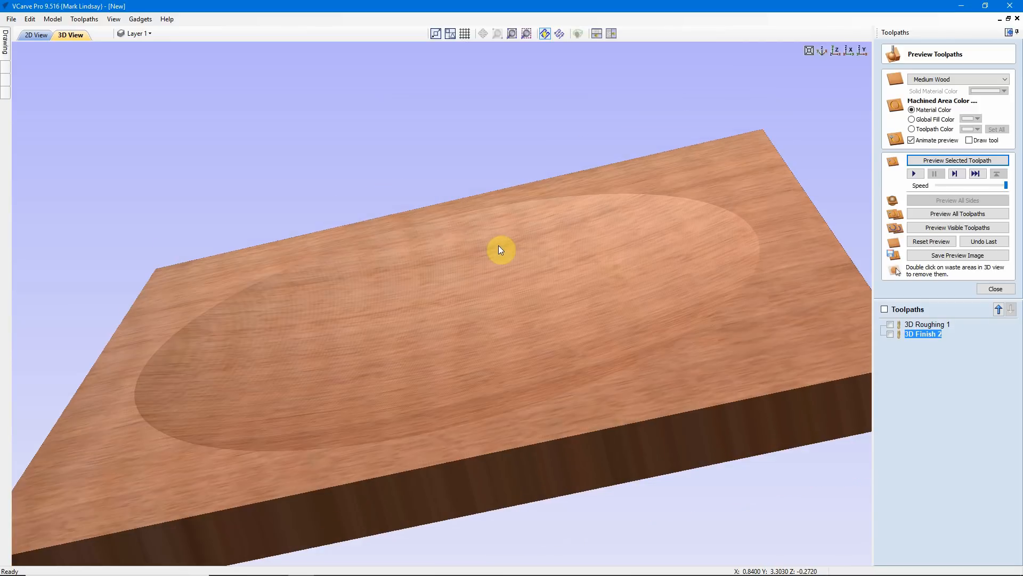
pyautogui.moveTo(505, 281); pyautogui.dragTo(516, 322)
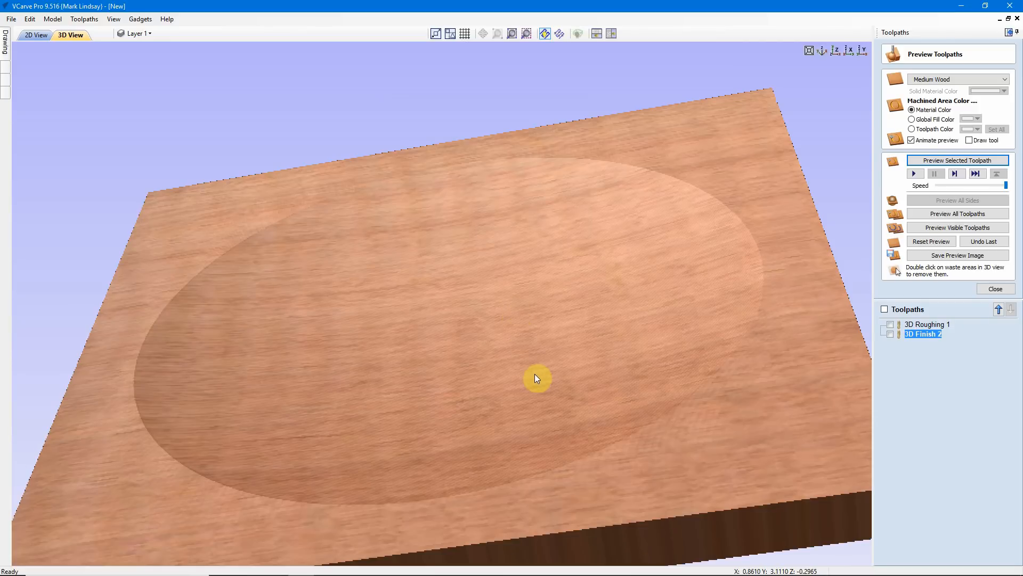
pyautogui.moveTo(535, 374); pyautogui.dragTo(442, 223)
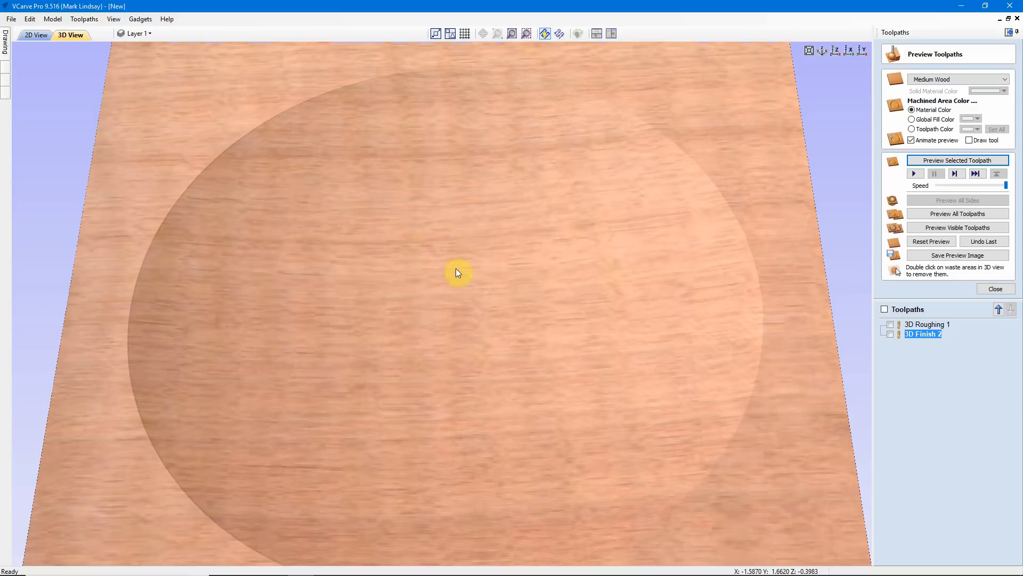
pyautogui.moveTo(457, 272); pyautogui.dragTo(468, 314)
pyautogui.scroll(-4, 493, 294)
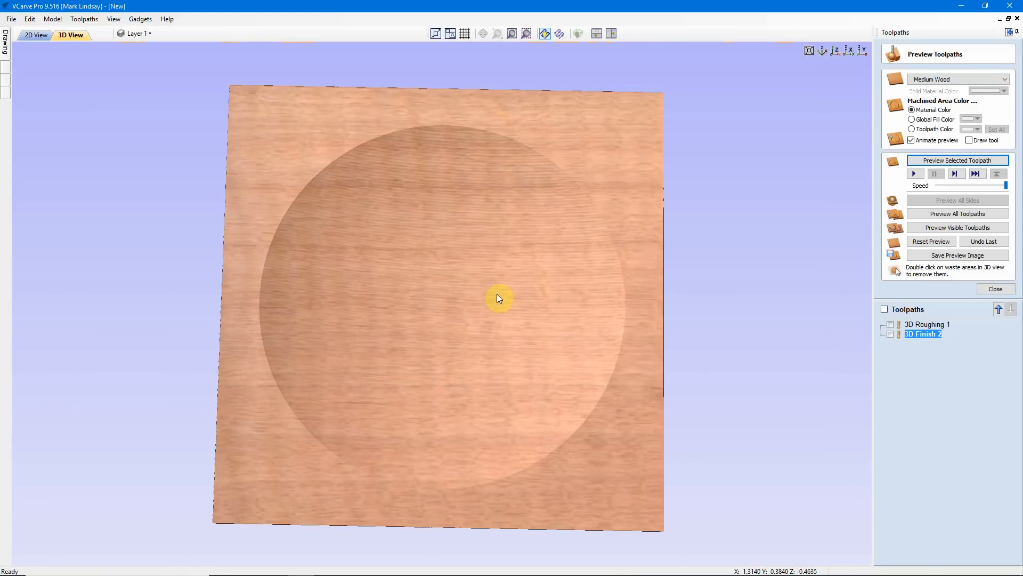
pyautogui.moveTo(411, 348); pyautogui.dragTo(464, 300)
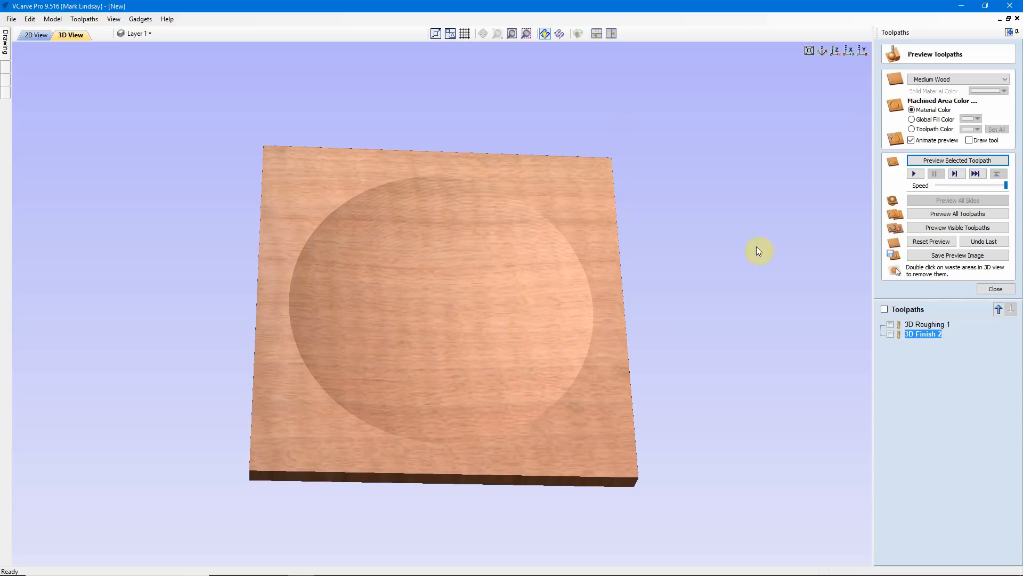
pyautogui.click(834, 54)
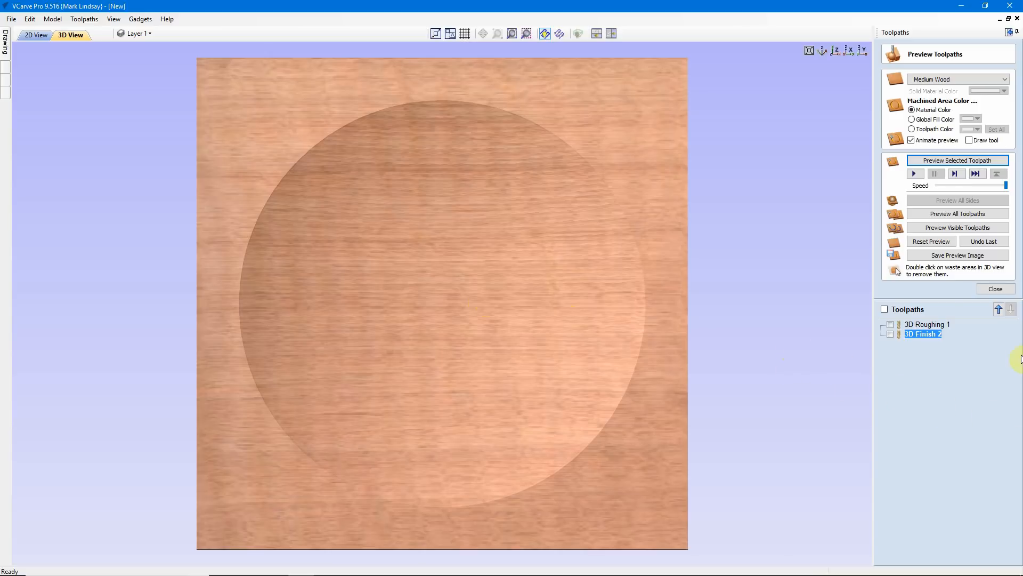
# Close the toolpath preview and return to the drawing tools in the 2D view
pyautogui.click(996, 289)
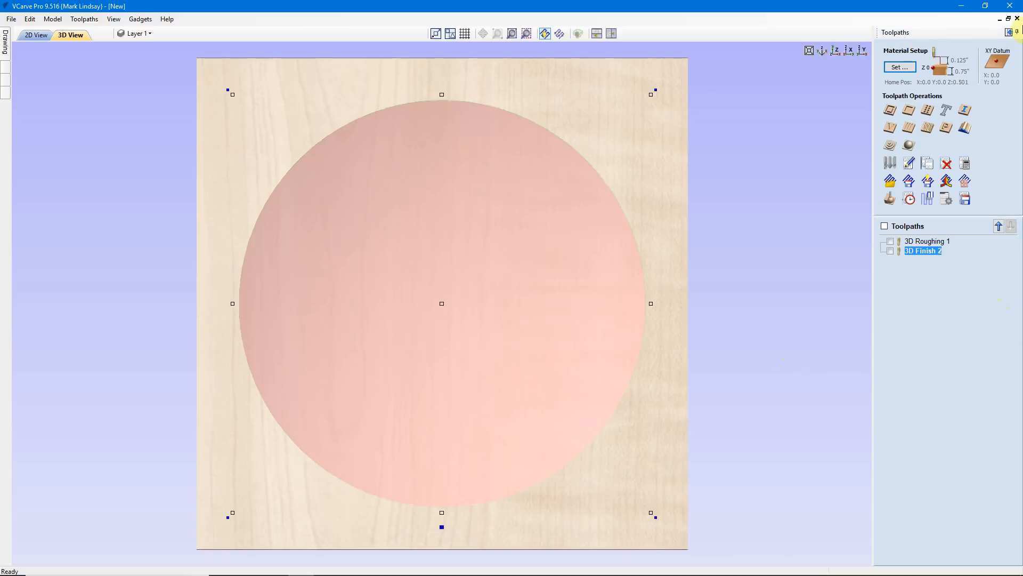
pyautogui.click(1017, 31)
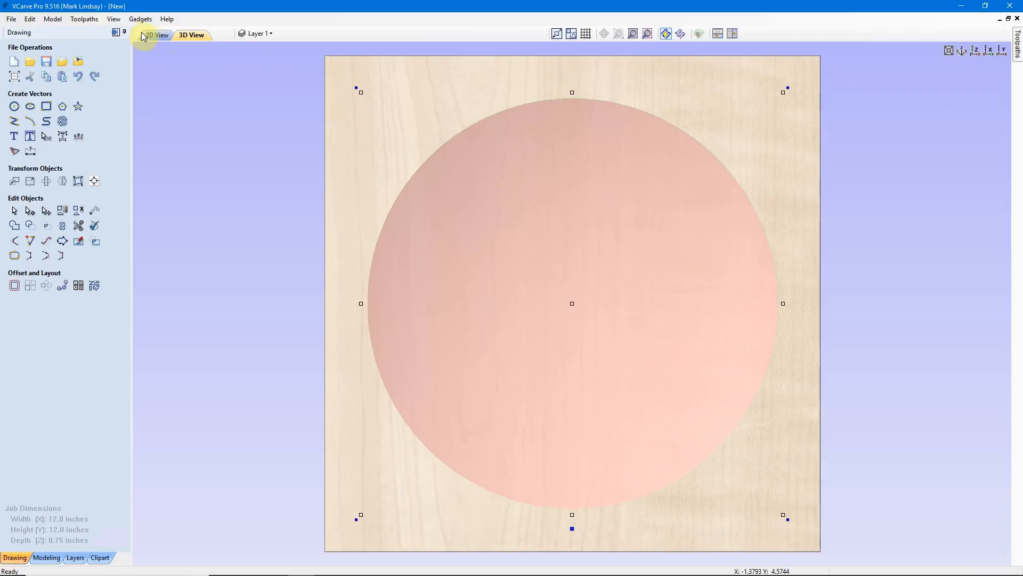
pyautogui.click(154, 35)
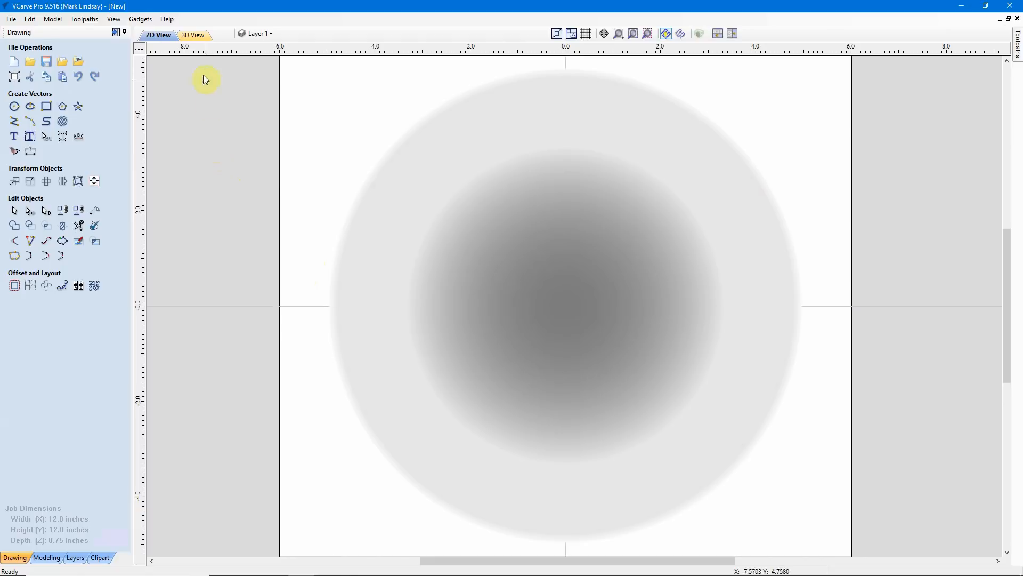
# Inspect the recessed dish model in the 3D view from a tilted angle
pyautogui.click(201, 36)
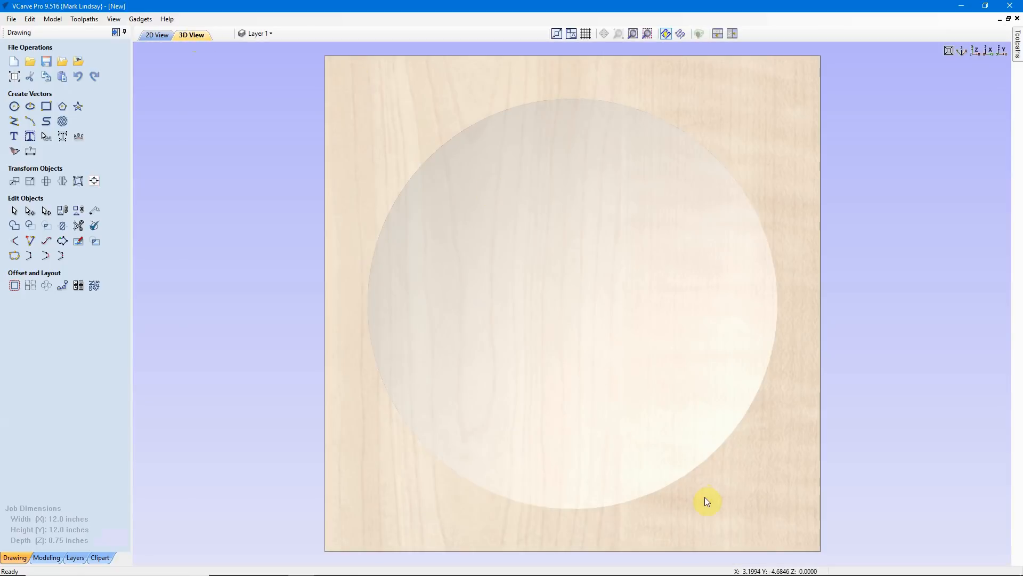
pyautogui.moveTo(705, 497); pyautogui.dragTo(694, 489)
pyautogui.moveTo(676, 440); pyautogui.dragTo(331, 288)
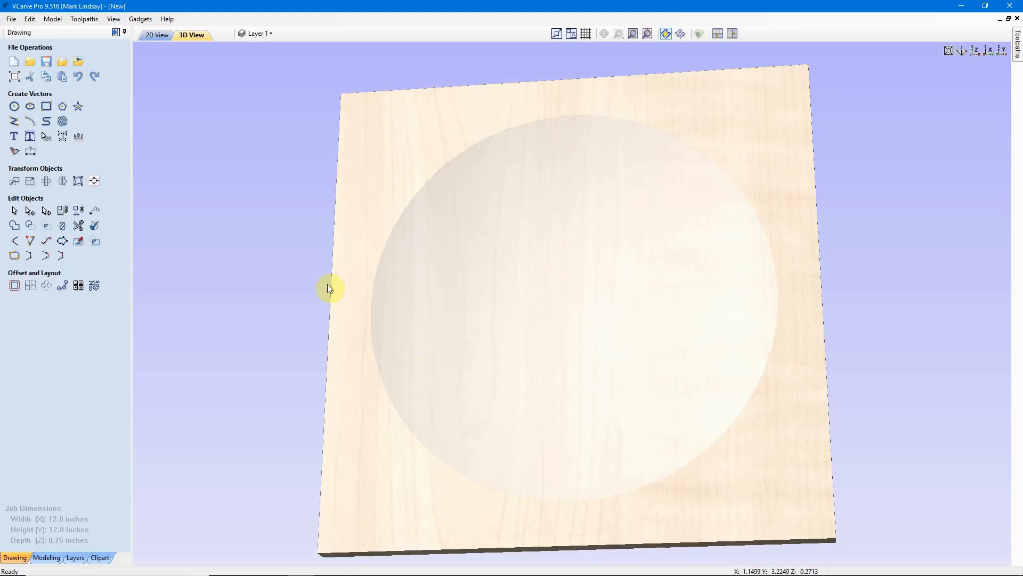
pyautogui.moveTo(580, 324); pyautogui.dragTo(605, 386)
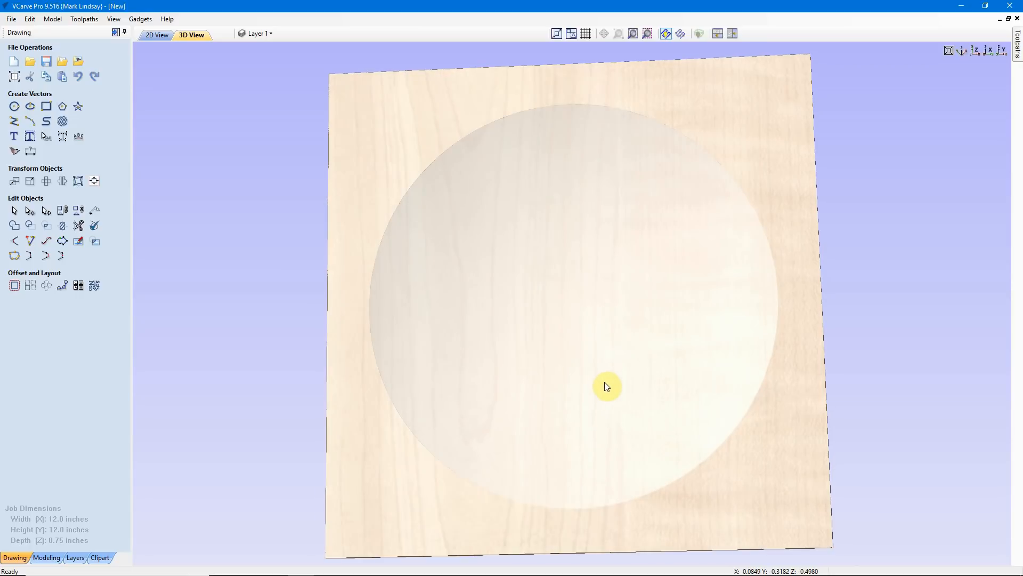
# Browse the Animals folder of the clipart library and return to a straight-down 3D view of the dish with the drawing tools
pyautogui.click(100, 557)
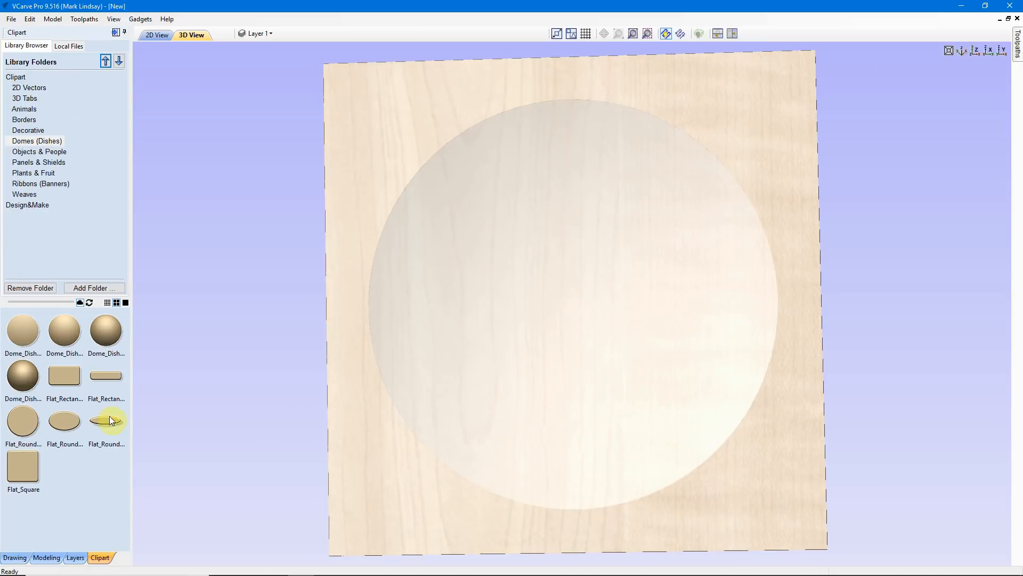
pyautogui.click(26, 109)
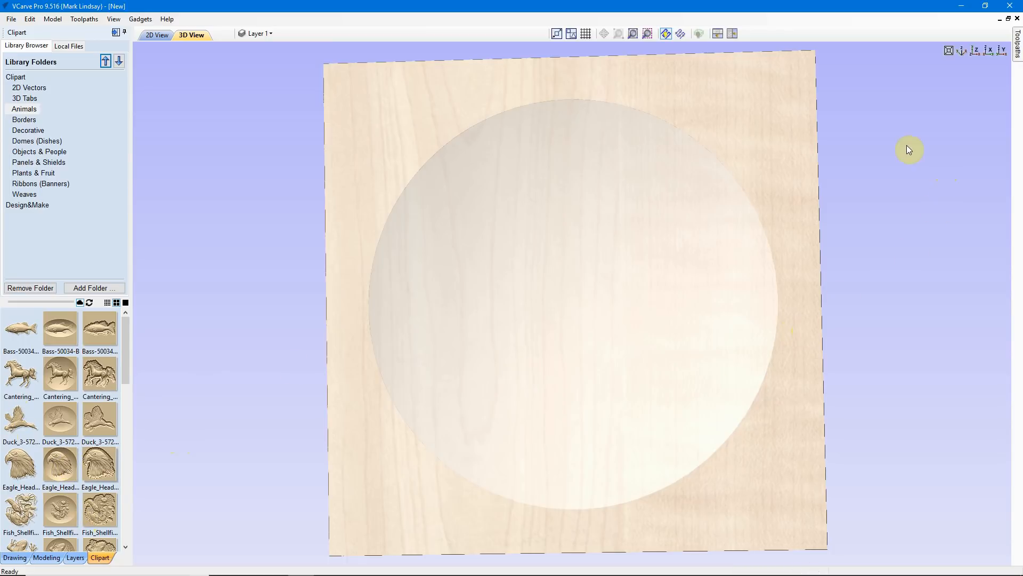
pyautogui.click(15, 557)
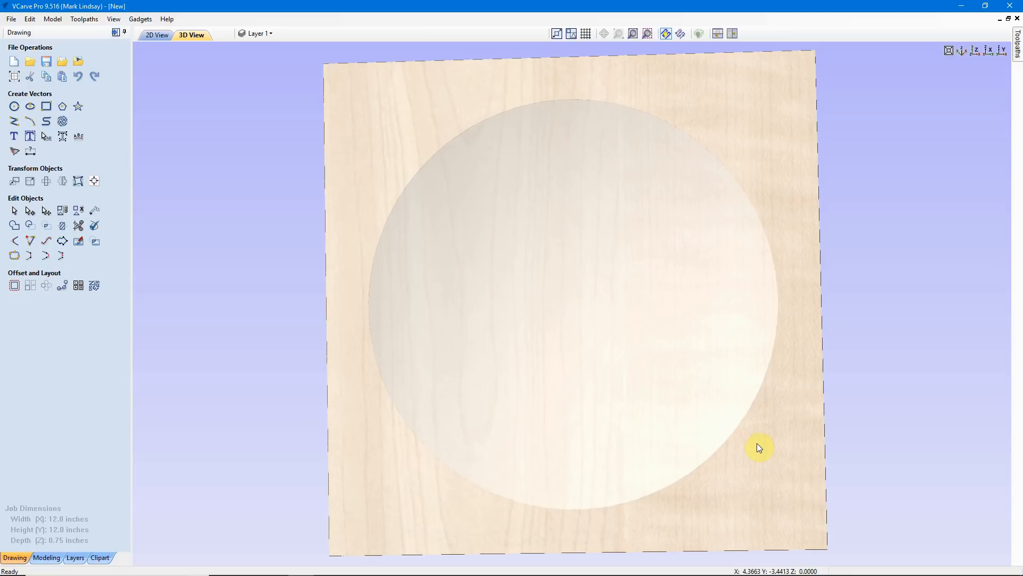
pyautogui.moveTo(757, 443); pyautogui.dragTo(759, 461)
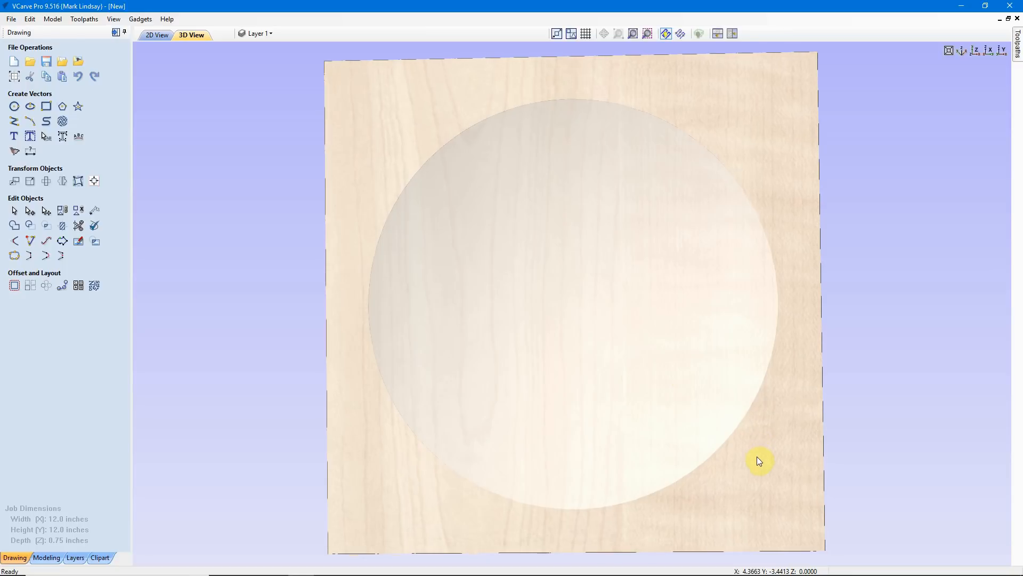
pyautogui.click(975, 51)
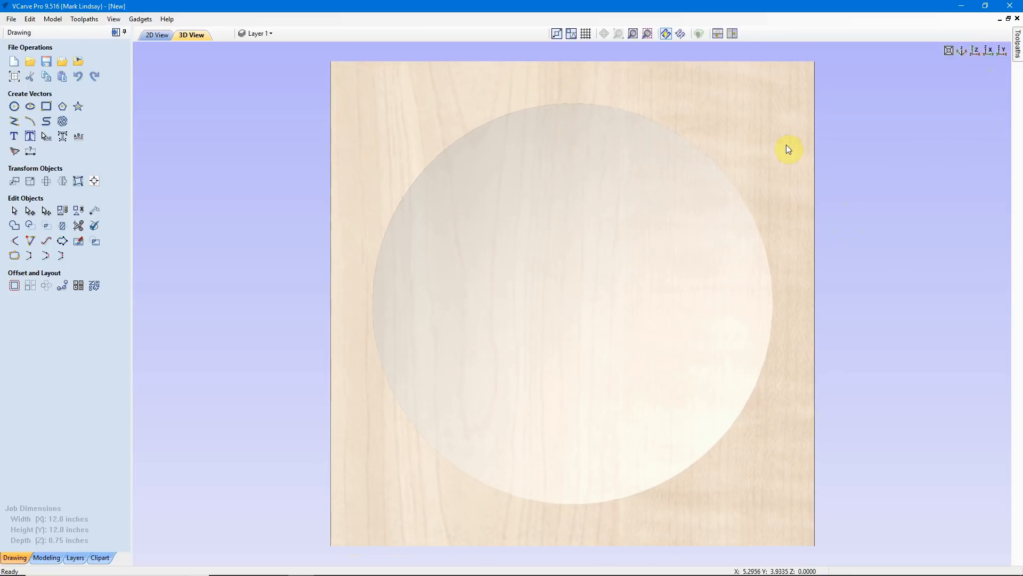